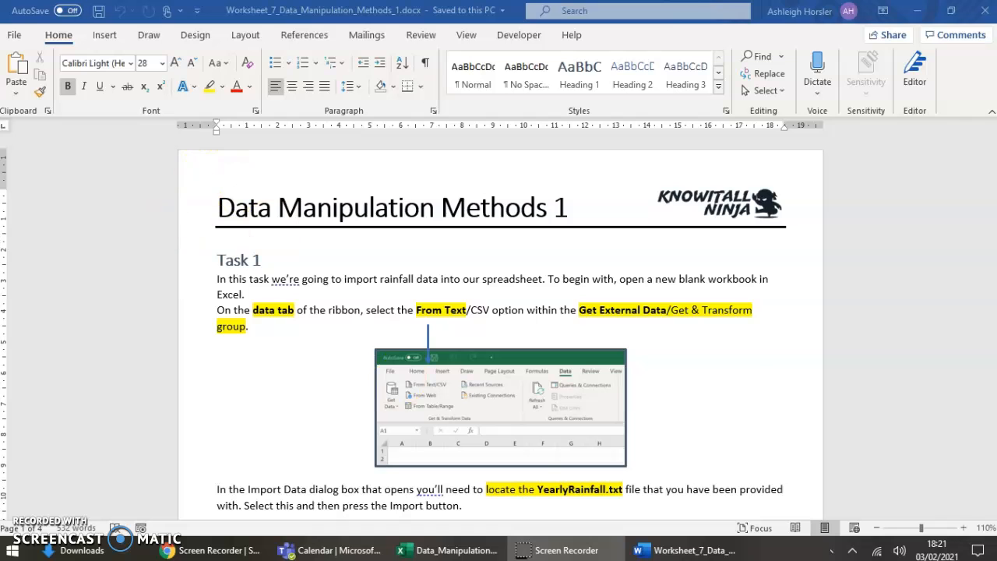
# - Check the blank Data_Manipulation_Methods_1 workbook and locate YearlyRainfall.txt in the Downloads folder
pyautogui.click(464, 552)
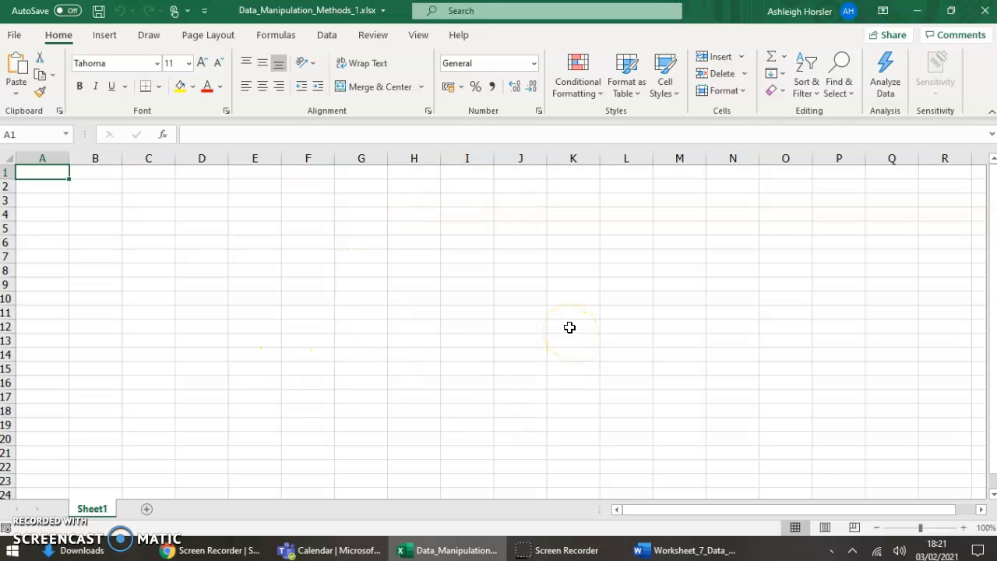
pyautogui.click(82, 550)
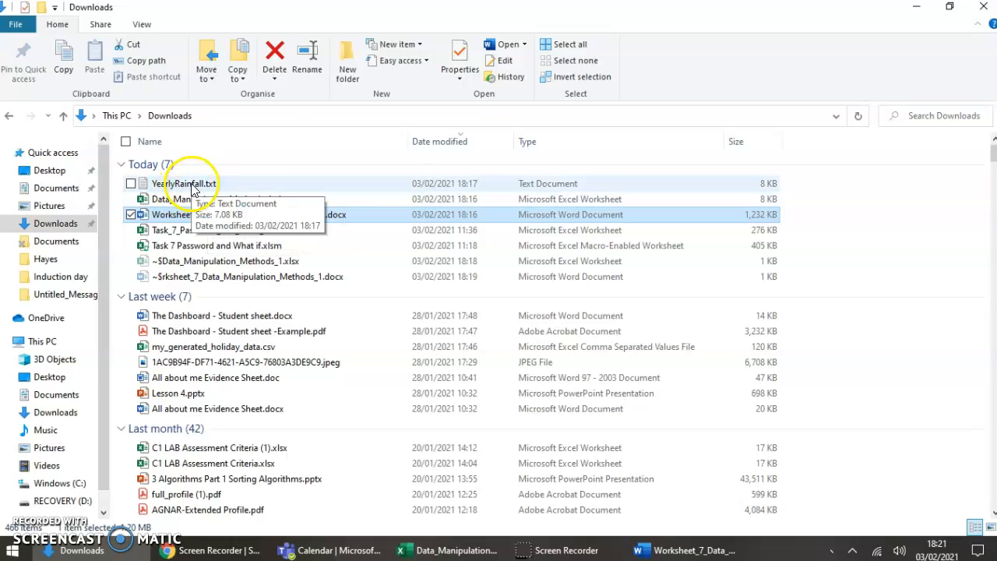
pyautogui.click(185, 184)
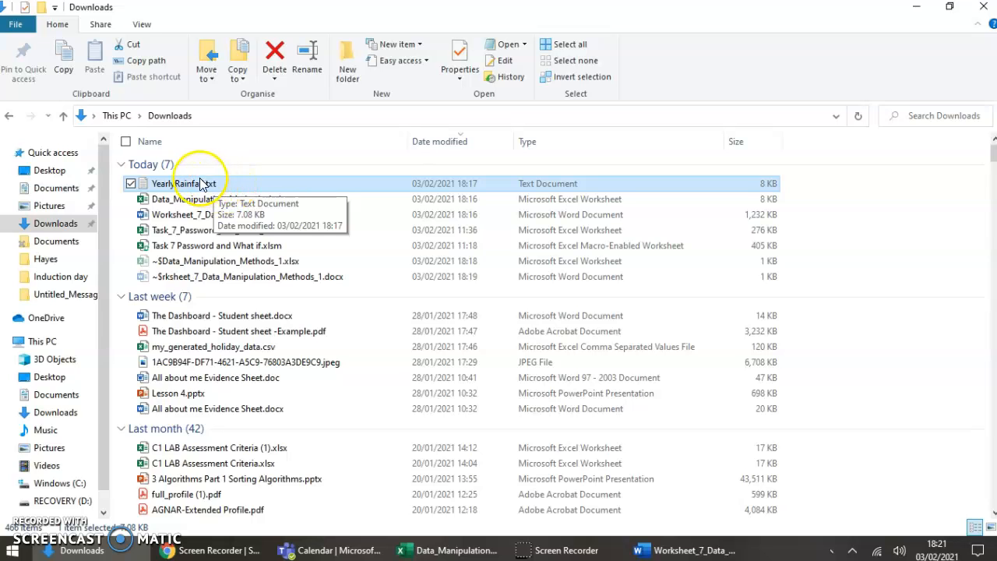
pyautogui.click(178, 181)
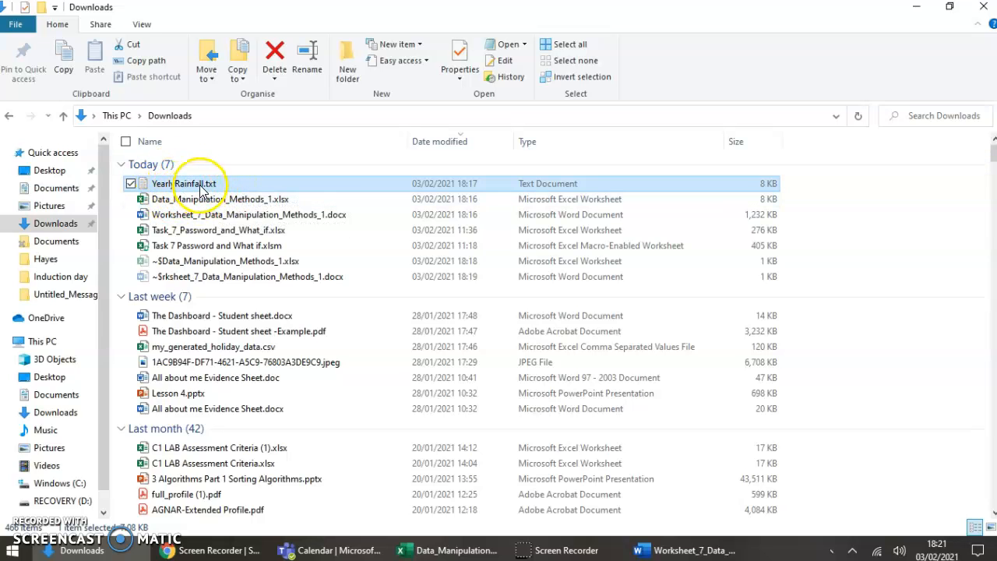
pyautogui.click(191, 184)
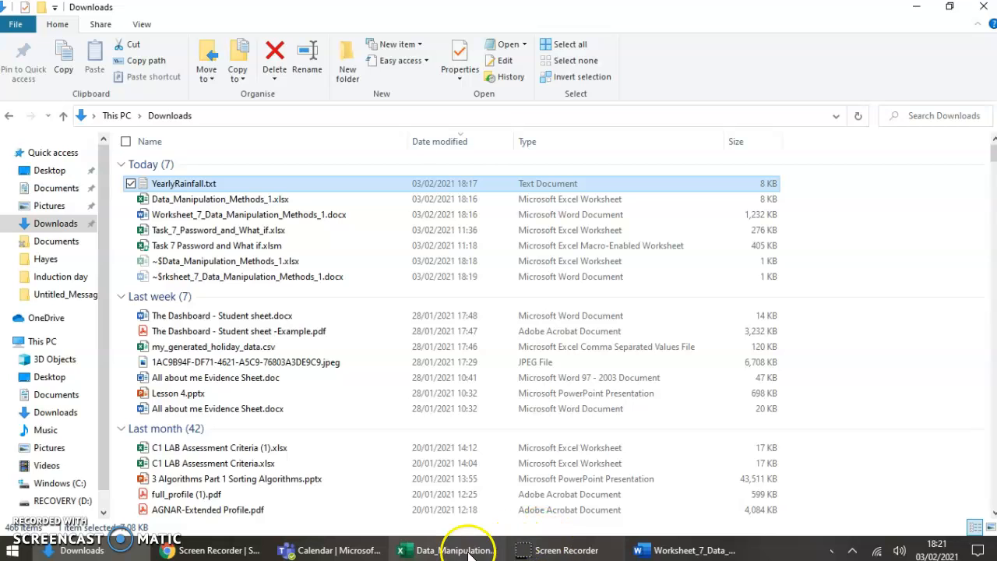
# - Review the three task files across Word, Excel and Downloads, and read the Task 1 text import instructions in the Word worksheet
pyautogui.click(669, 547)
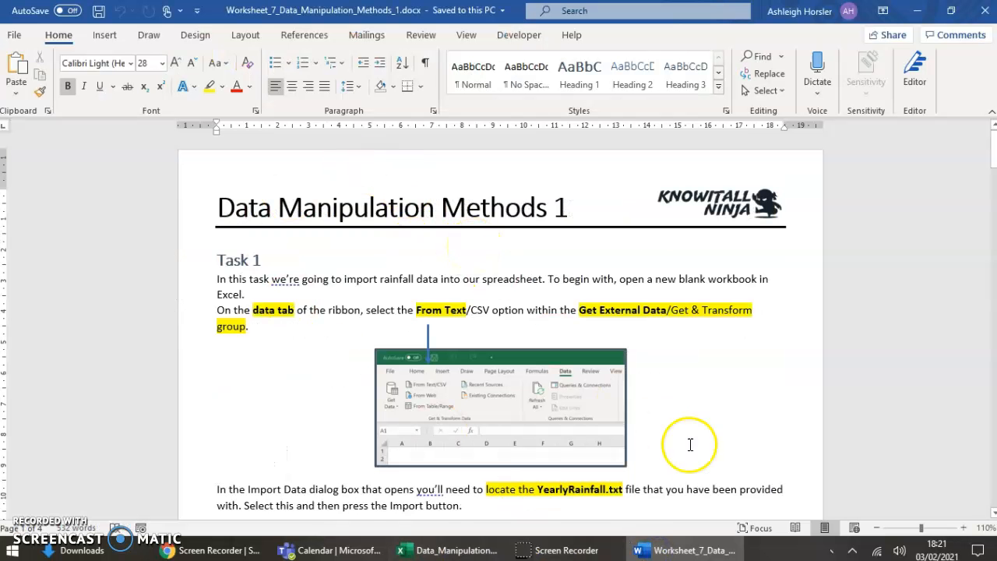
pyautogui.click(453, 553)
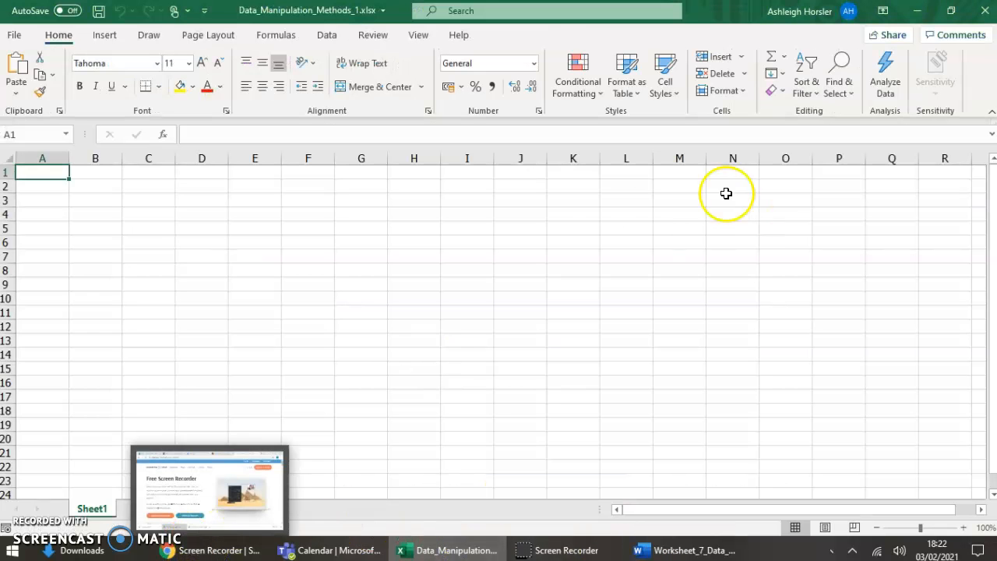
pyautogui.click(199, 550)
pyautogui.click(78, 550)
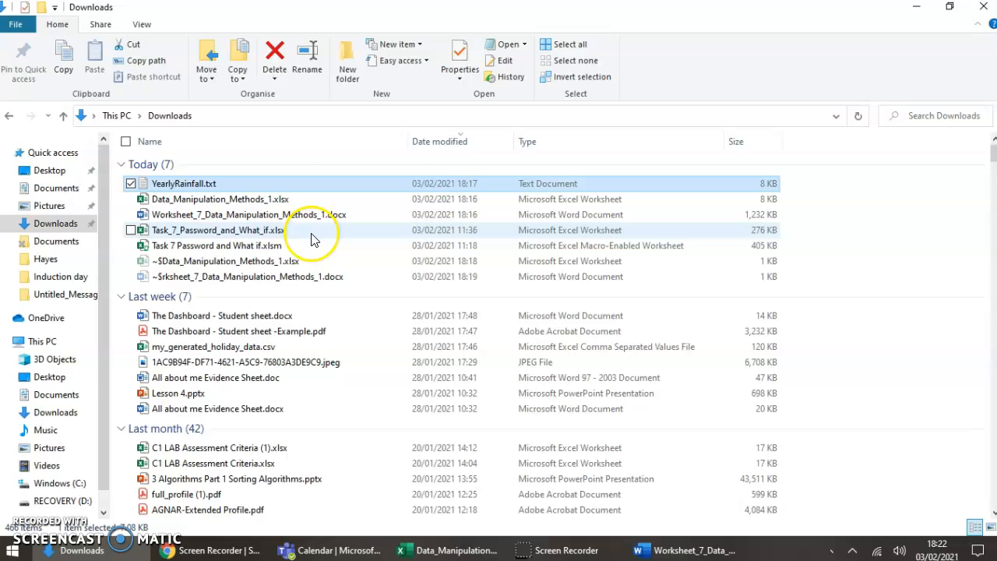
pyautogui.click(459, 550)
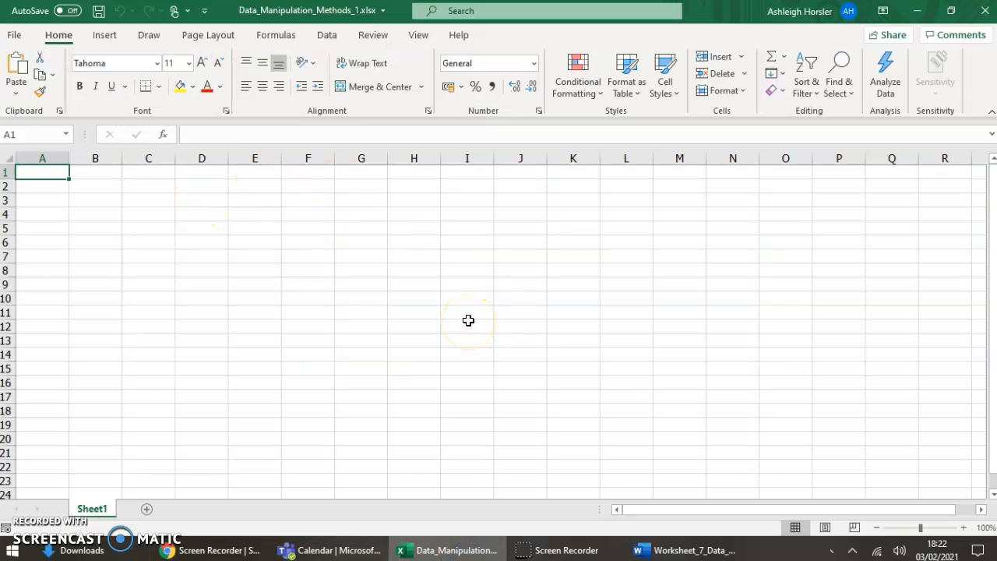
pyautogui.click(675, 550)
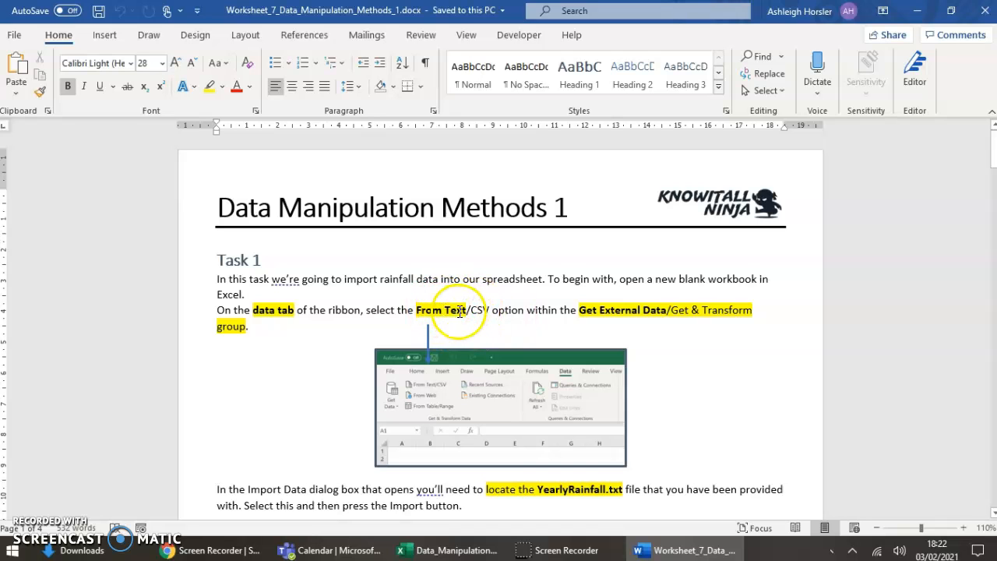
pyautogui.scroll(-1, 483, 315)
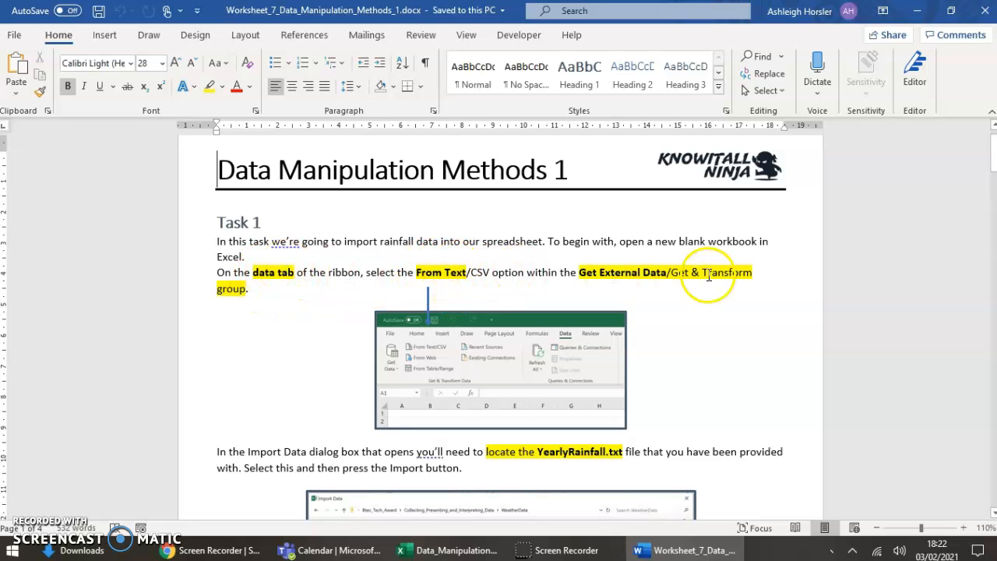
# - Switch to Excel and examine the file and database sources offered for getting external data
pyautogui.click(436, 551)
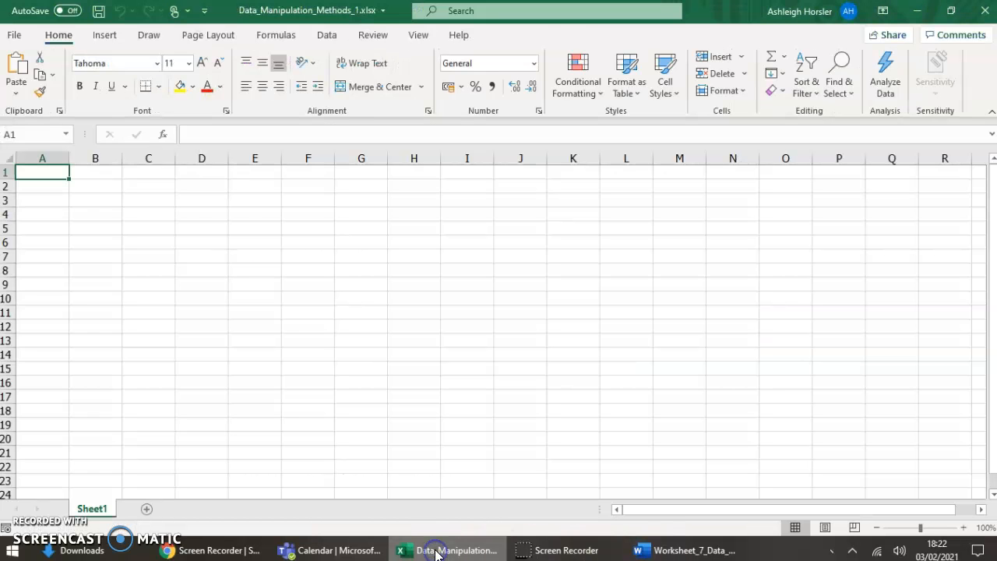
pyautogui.click(326, 39)
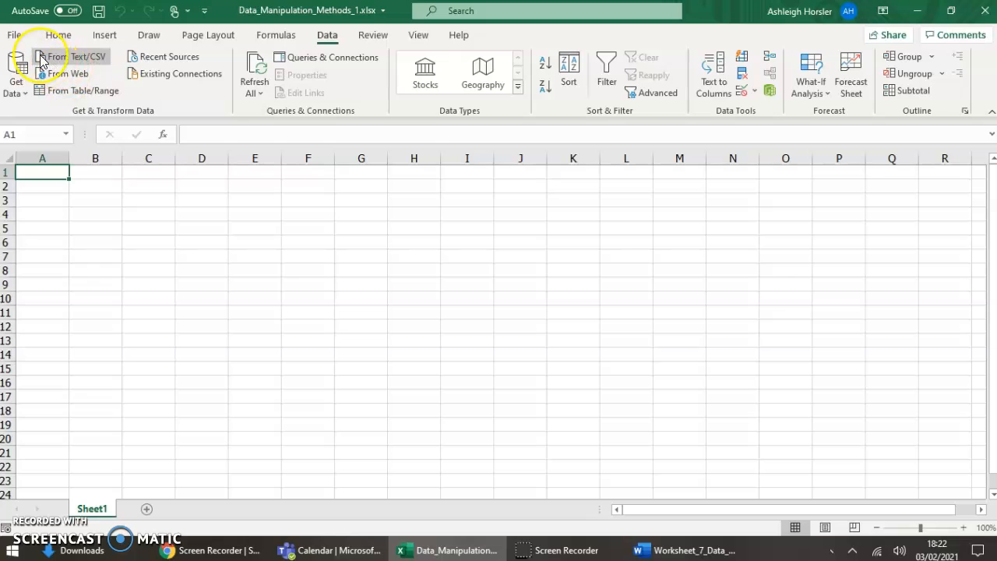
pyautogui.click(18, 90)
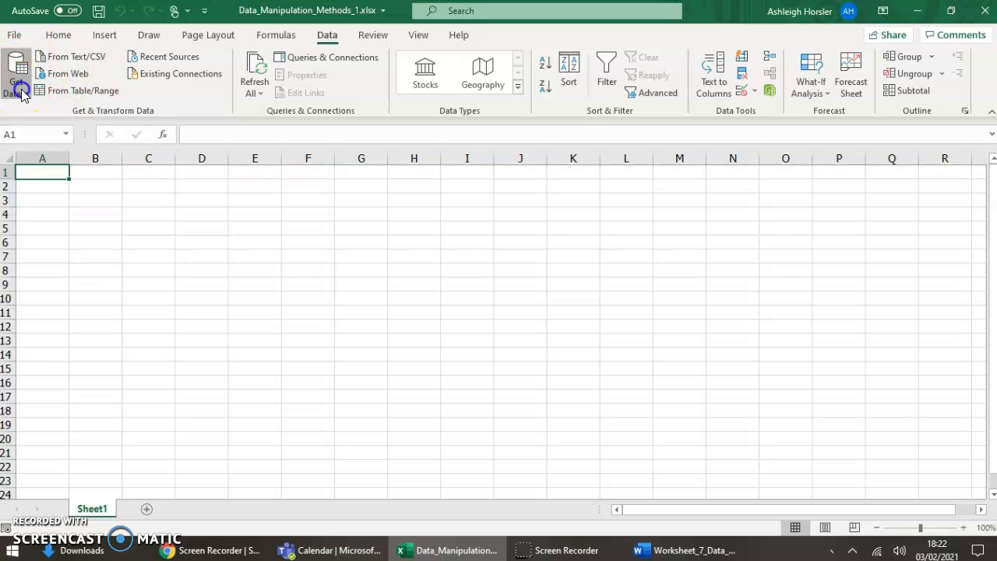
pyautogui.click(16, 91)
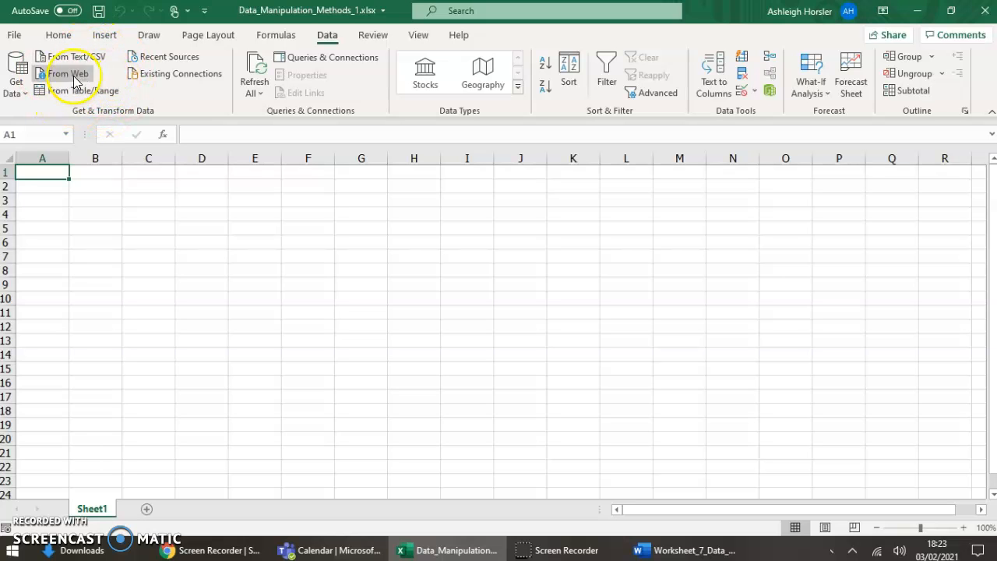
pyautogui.click(16, 87)
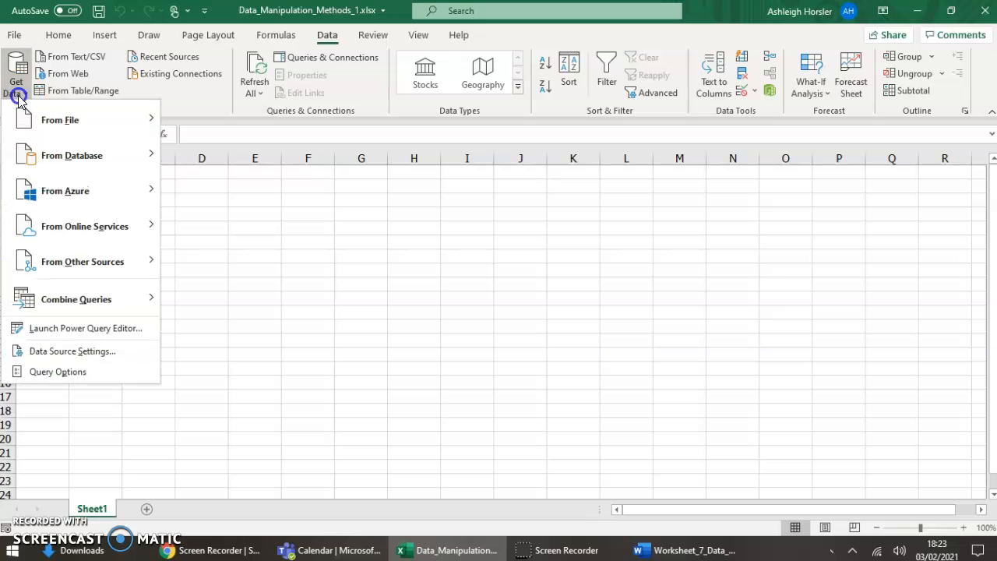
pyautogui.moveTo(22, 111)
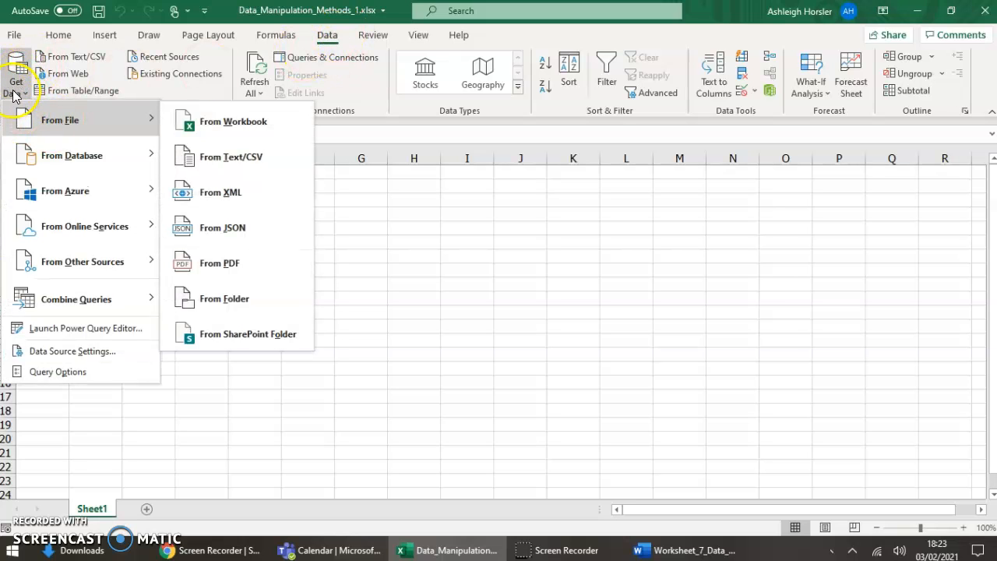
pyautogui.moveTo(49, 153)
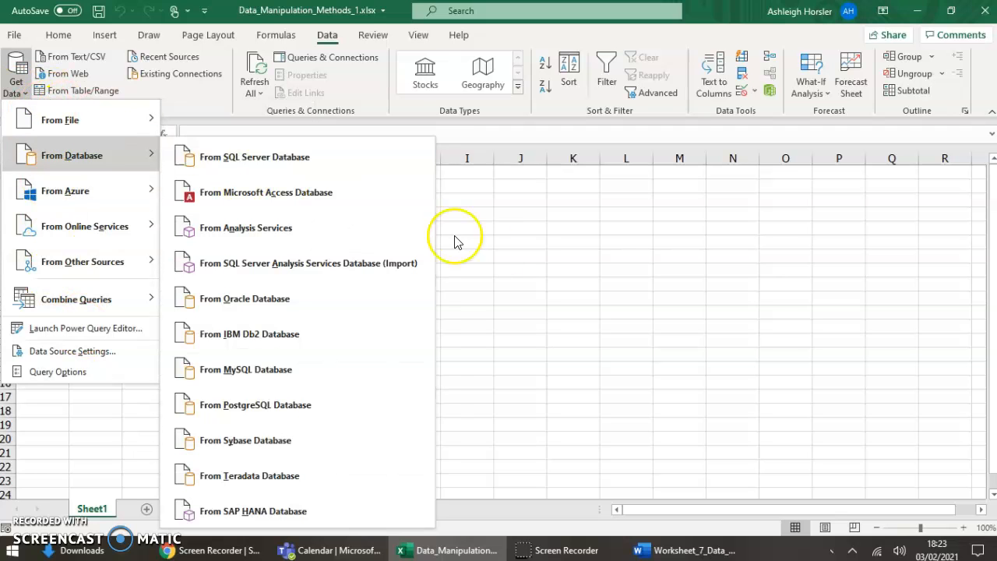
pyautogui.click(503, 247)
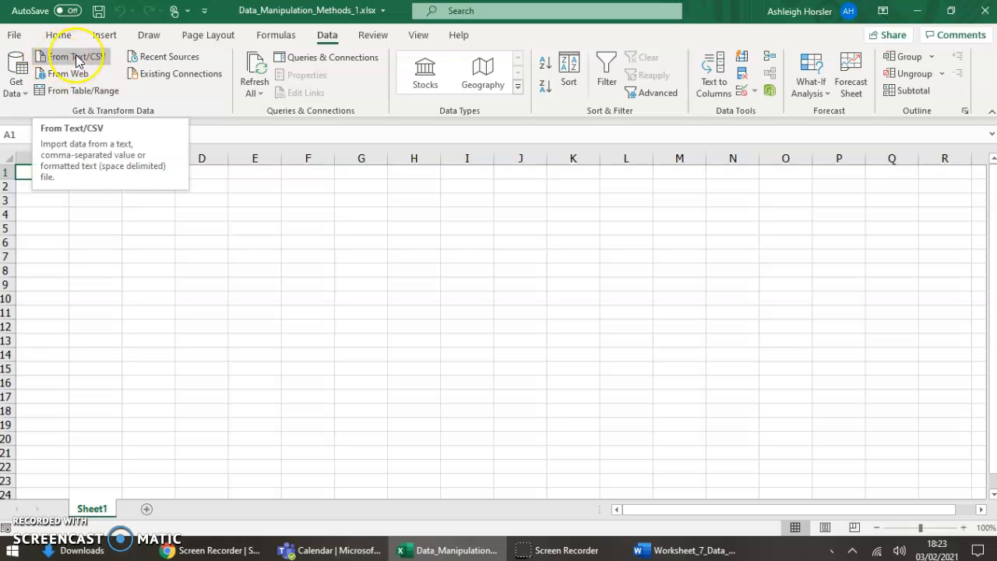
# - Start a Text/CSV import and choose YearlyRainfall.txt from the Downloads folder as the source file
pyautogui.click(51, 56)
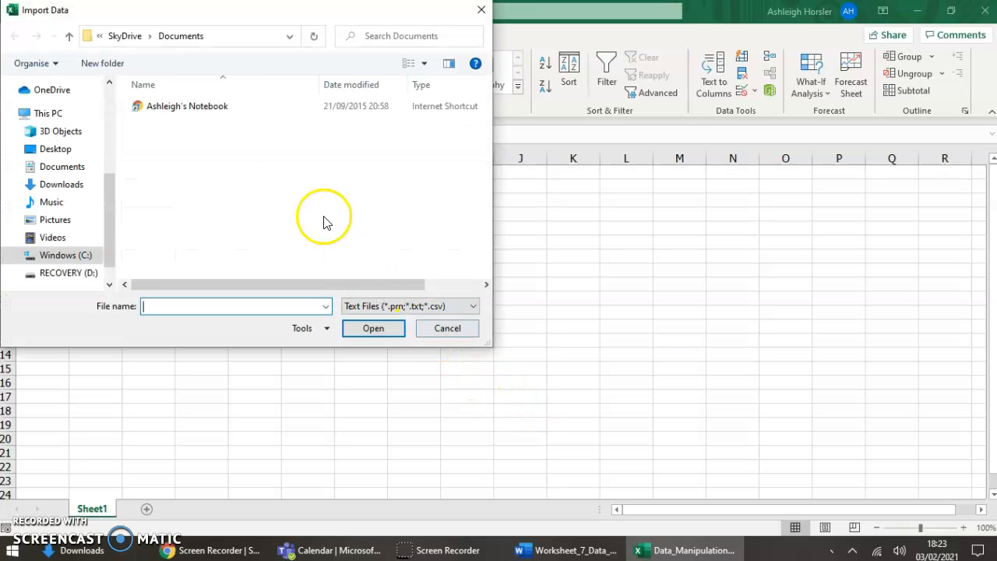
pyautogui.moveTo(164, 16); pyautogui.dragTo(251, 98)
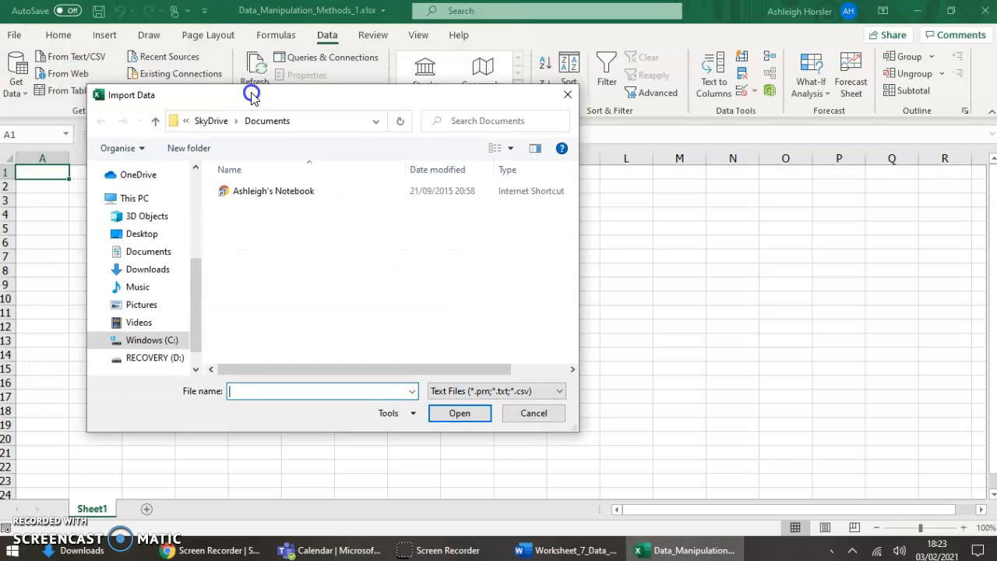
pyautogui.click(152, 274)
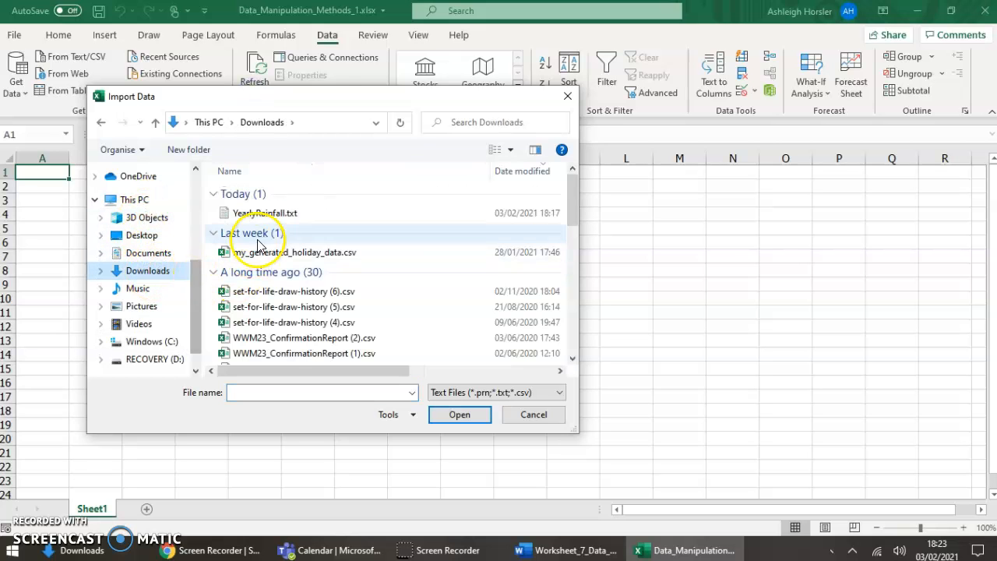
pyautogui.click(267, 217)
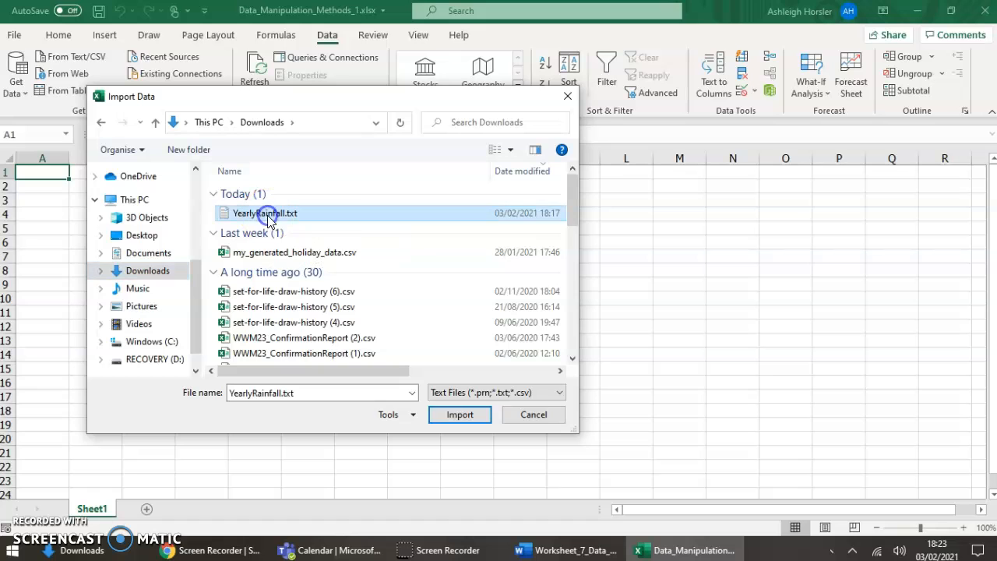
pyautogui.click(461, 417)
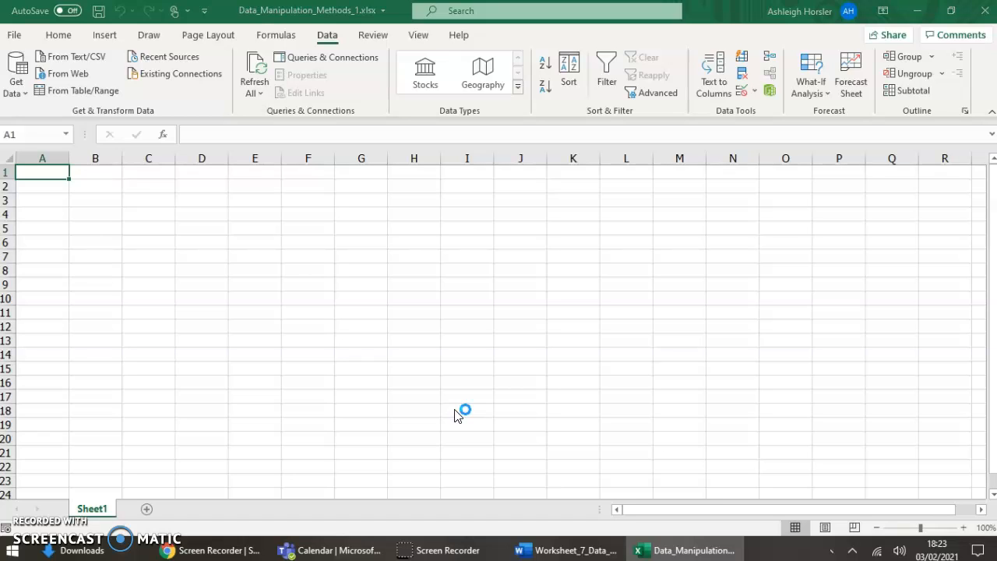
# - Check the import's file origin and Tab delimiter, load the rainfall data into the workbook, and close the Queries & Connections pane
pyautogui.click(348, 351)
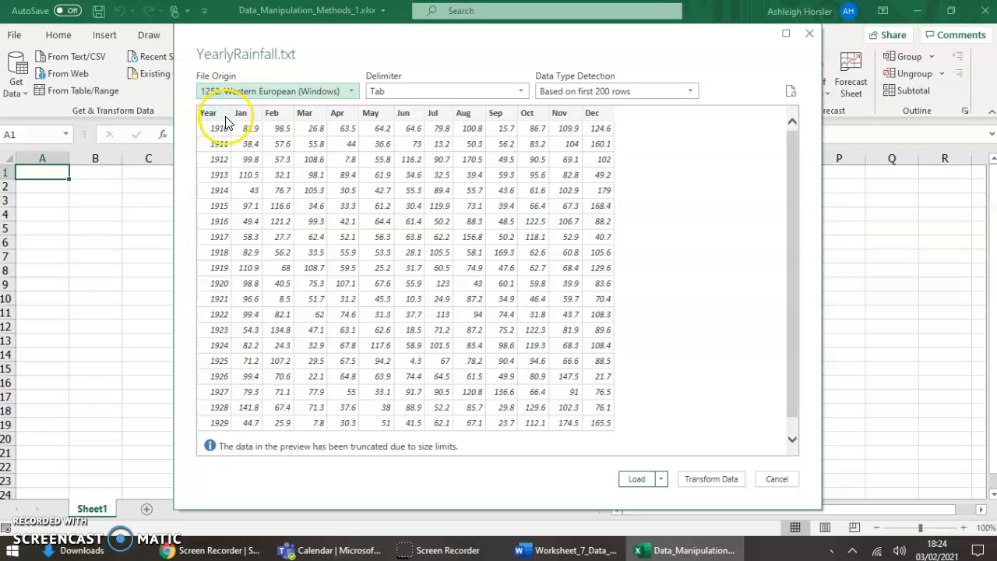
pyautogui.click(327, 92)
pyautogui.click(344, 92)
pyautogui.click(408, 92)
pyautogui.click(407, 91)
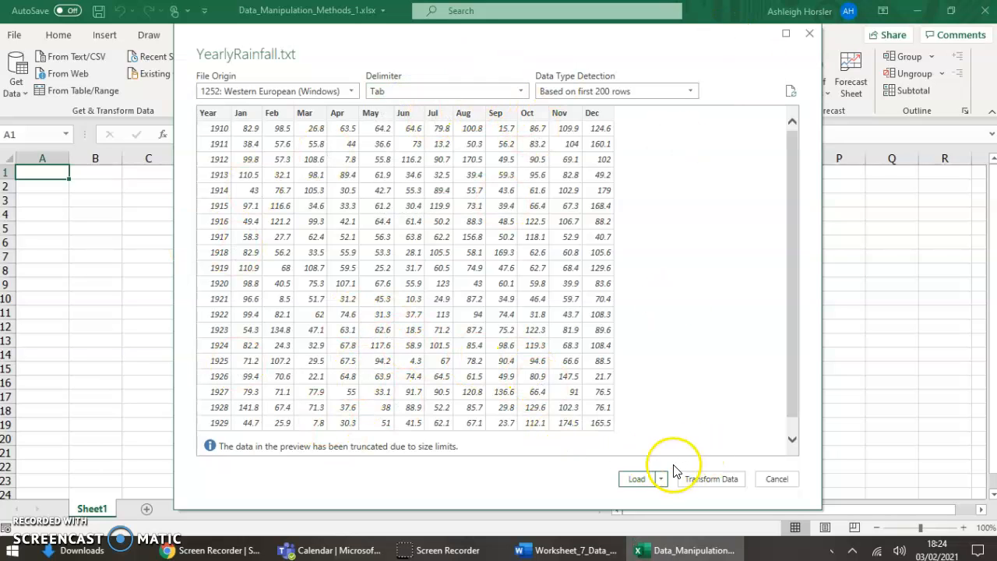
pyautogui.click(637, 478)
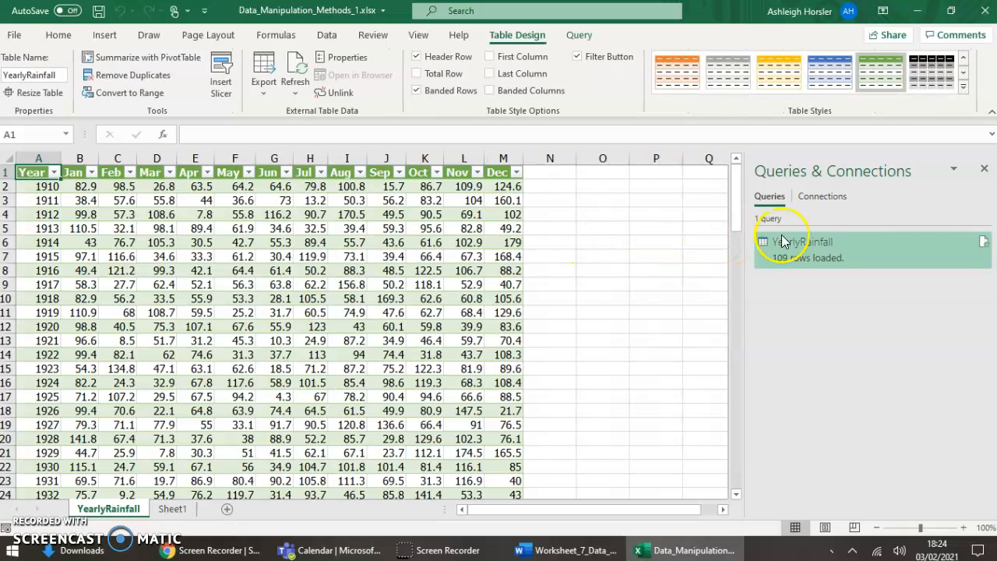
pyautogui.click(984, 169)
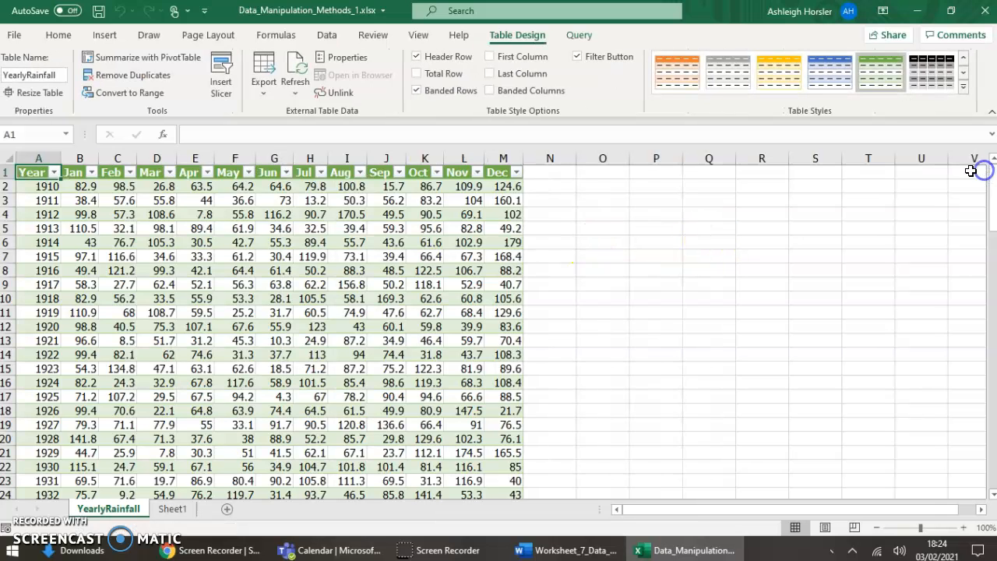
pyautogui.click(643, 210)
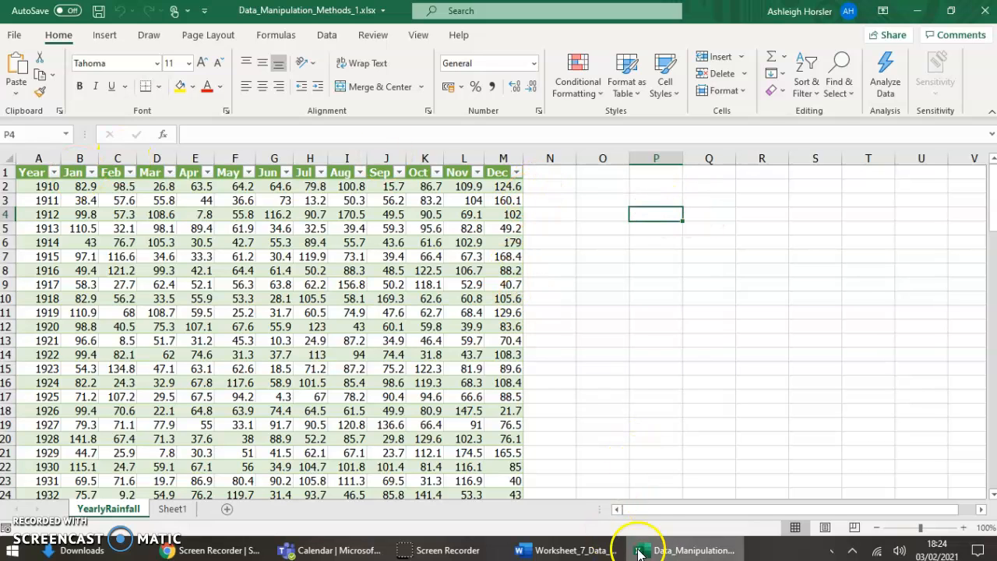
# - Read the Word worksheet's instructions on removing the table formatting, and convert the YearlyRainfall table in Excel to a normal range
pyautogui.click(704, 554)
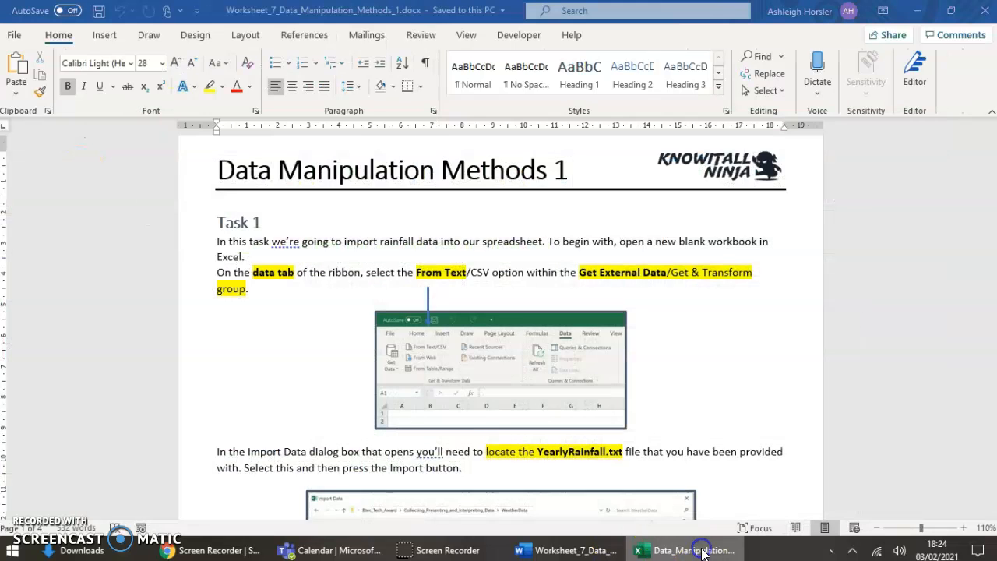
pyautogui.scroll(-4, 536, 340)
pyautogui.scroll(-10, 535, 341)
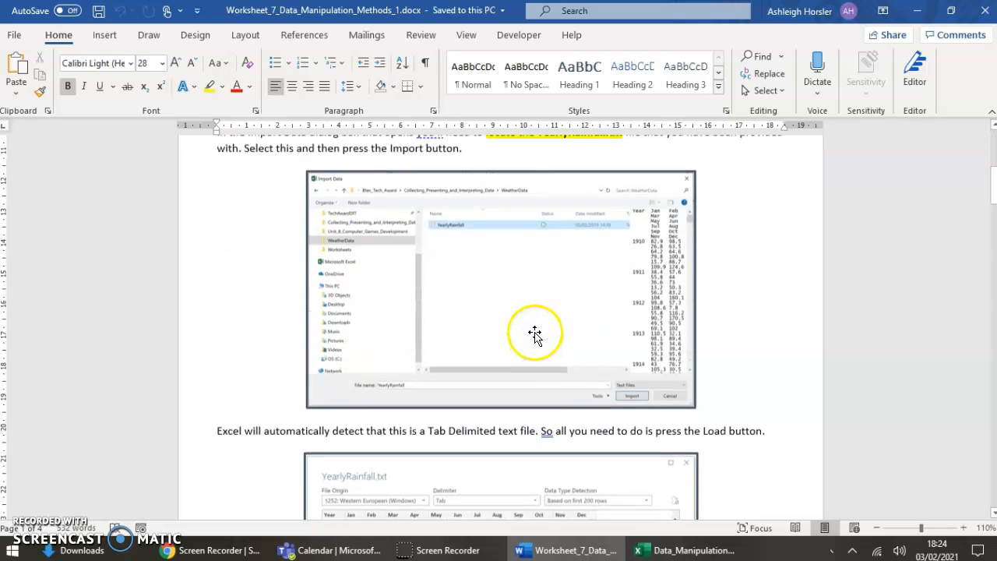
pyautogui.scroll(-5, 521, 317)
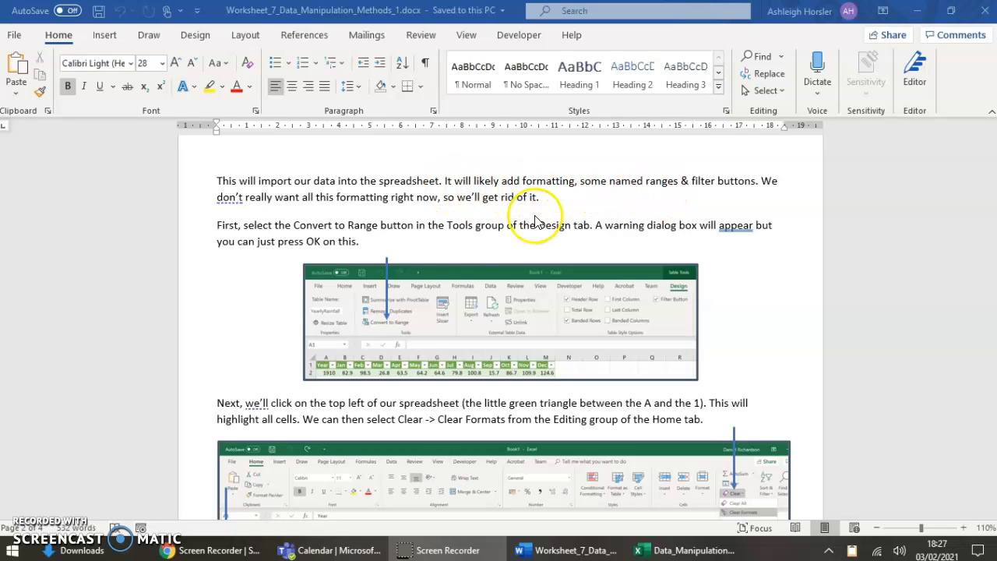
pyautogui.click(663, 550)
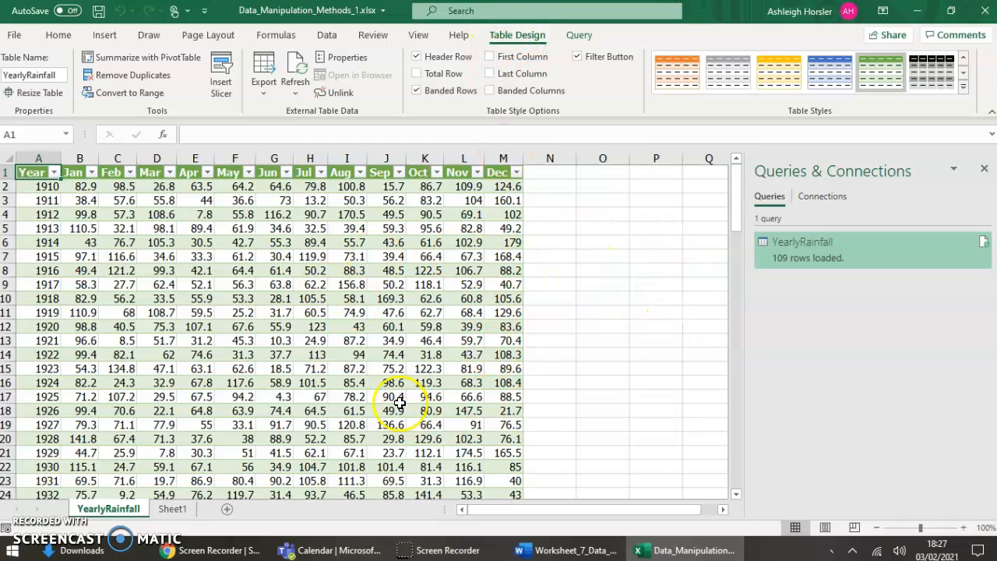
pyautogui.click(133, 99)
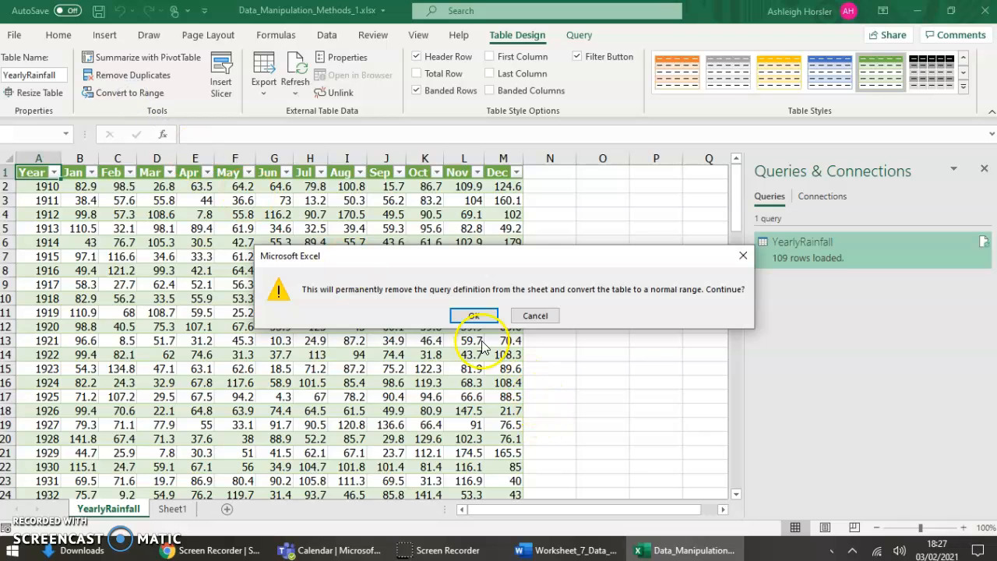
pyautogui.click(476, 316)
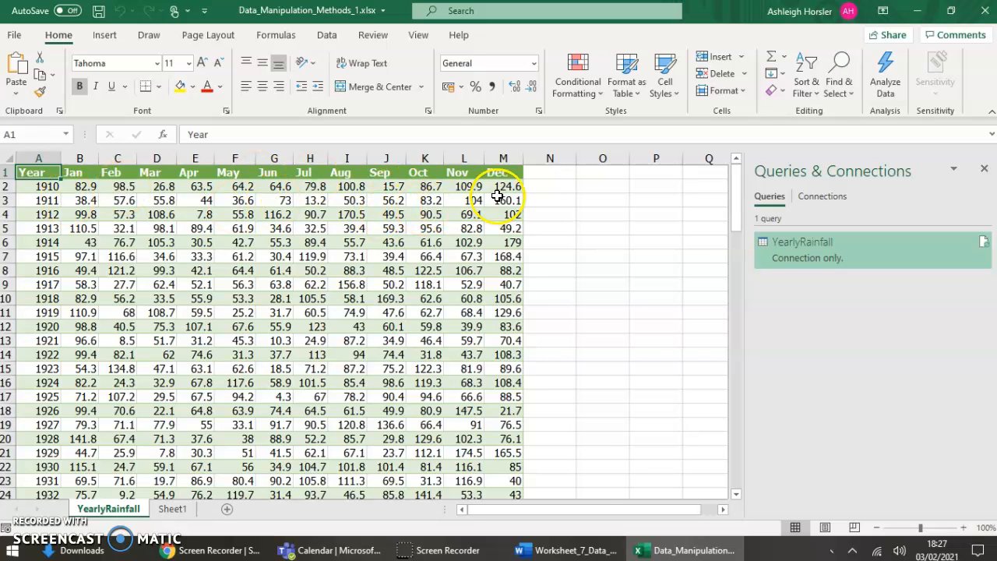
# - Read the Word worksheet's instructions on clearing formats, and select every cell of the YearlyRainfall sheet in Excel
pyautogui.click(565, 550)
pyautogui.scroll(-3, 577, 296)
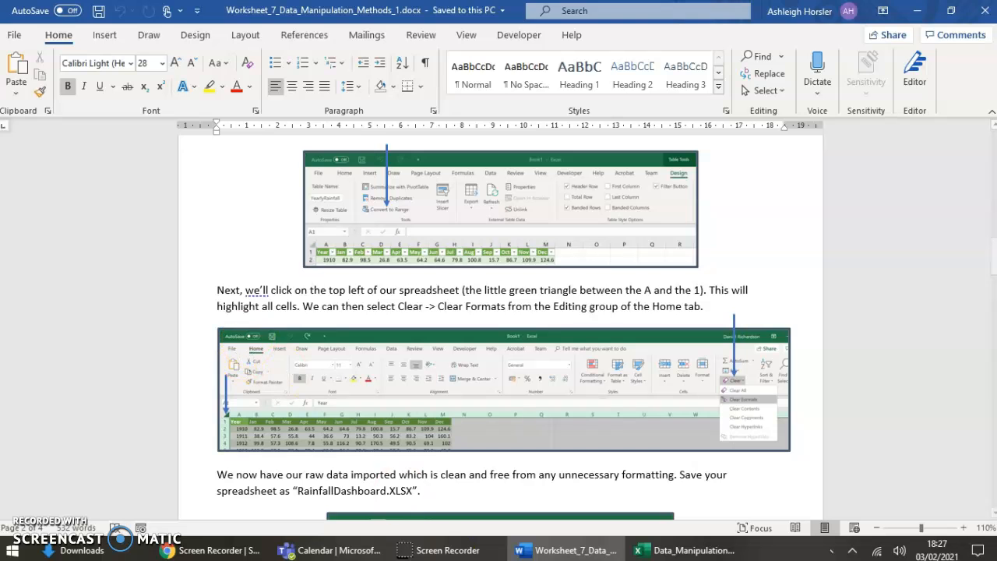
pyautogui.click(686, 550)
pyautogui.click(5, 160)
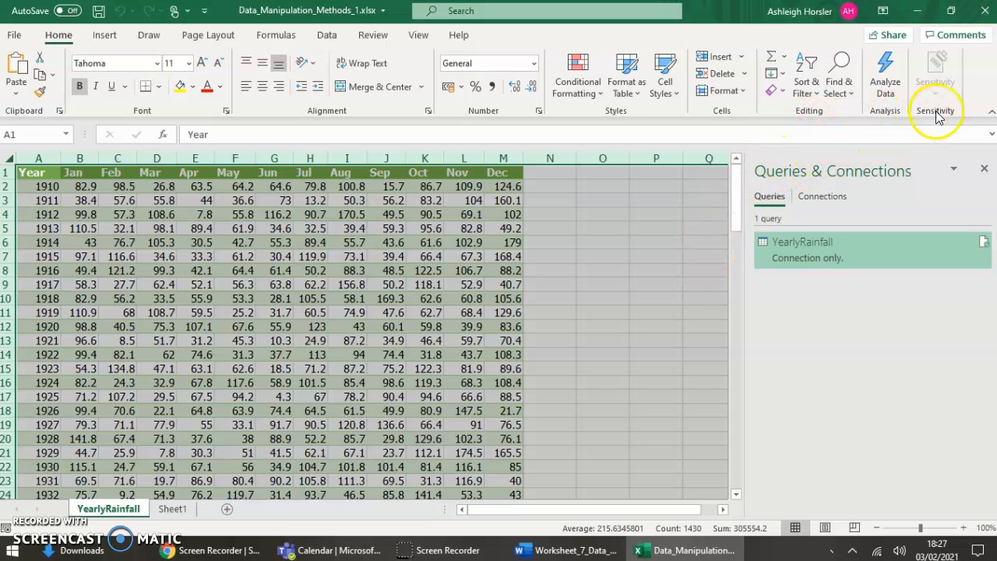
pyautogui.click(569, 550)
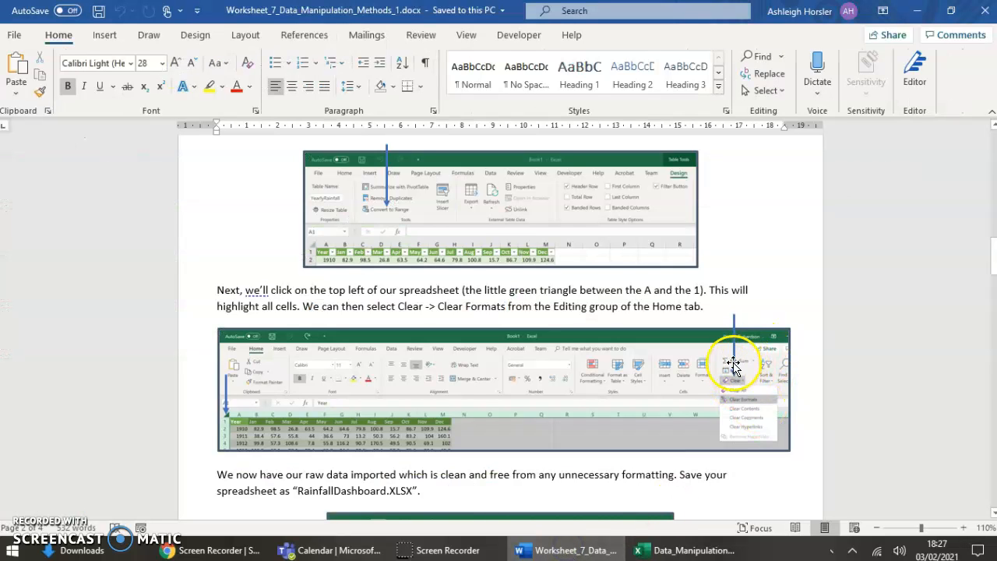
pyautogui.click(689, 550)
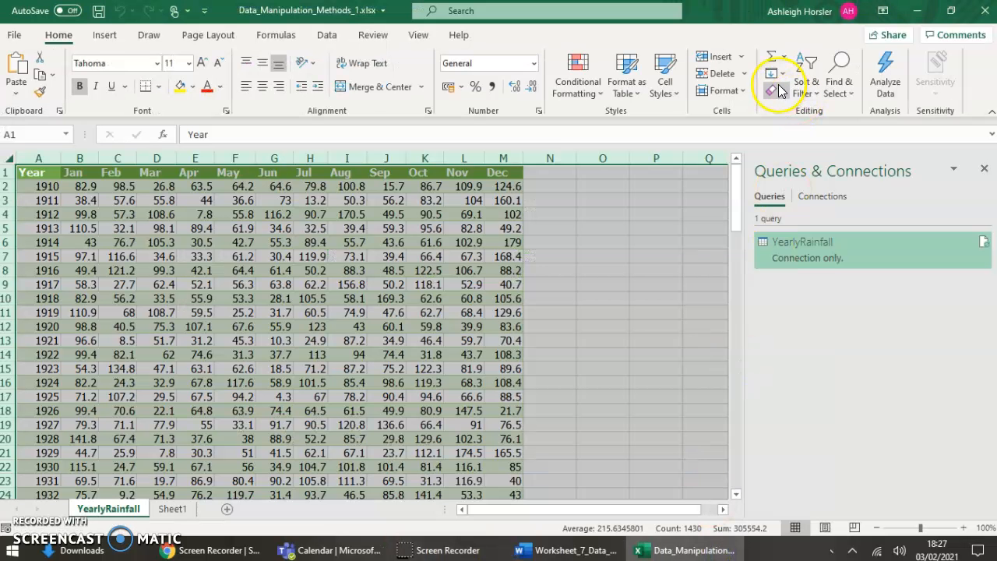
pyautogui.click(785, 97)
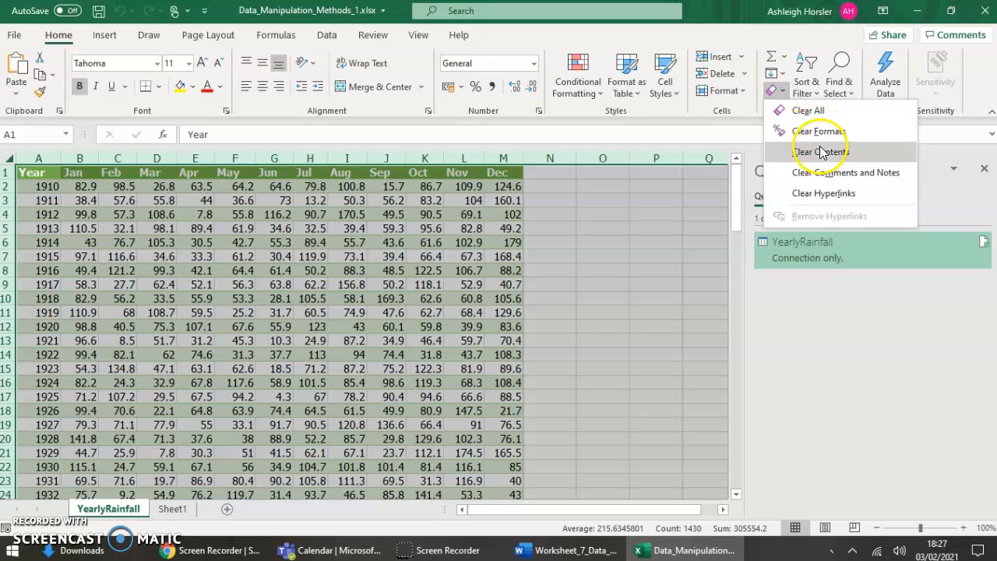
pyautogui.click(819, 111)
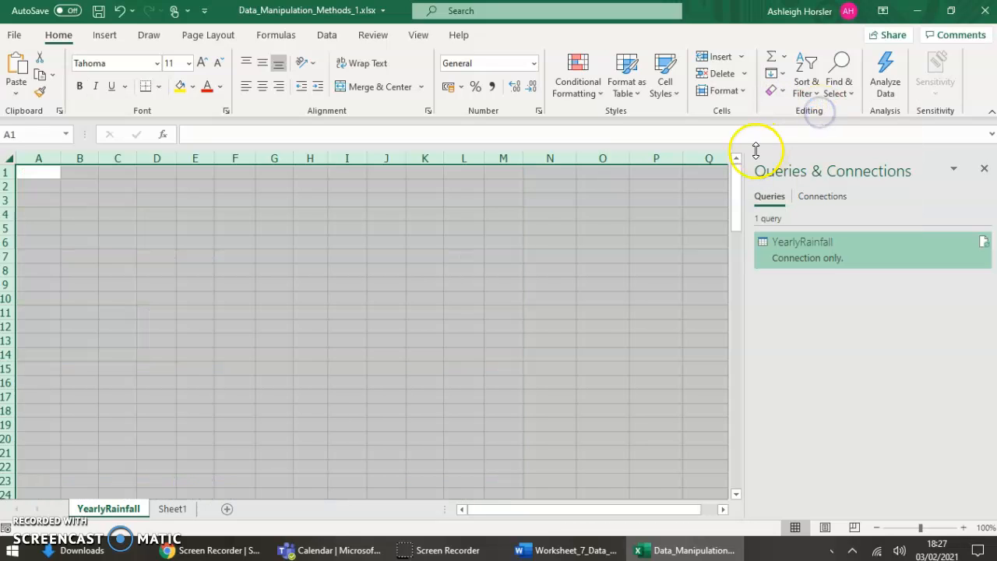
pyautogui.click(119, 11)
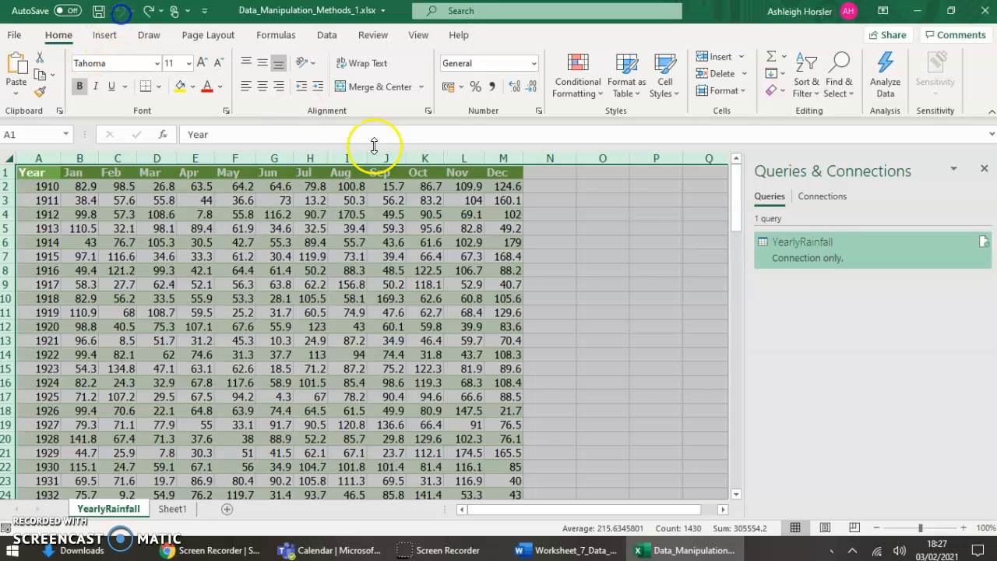
# - Clear only the formats from all cells of the YearlyRainfall sheet, then deselect them and dismiss the query preview
pyautogui.click(780, 91)
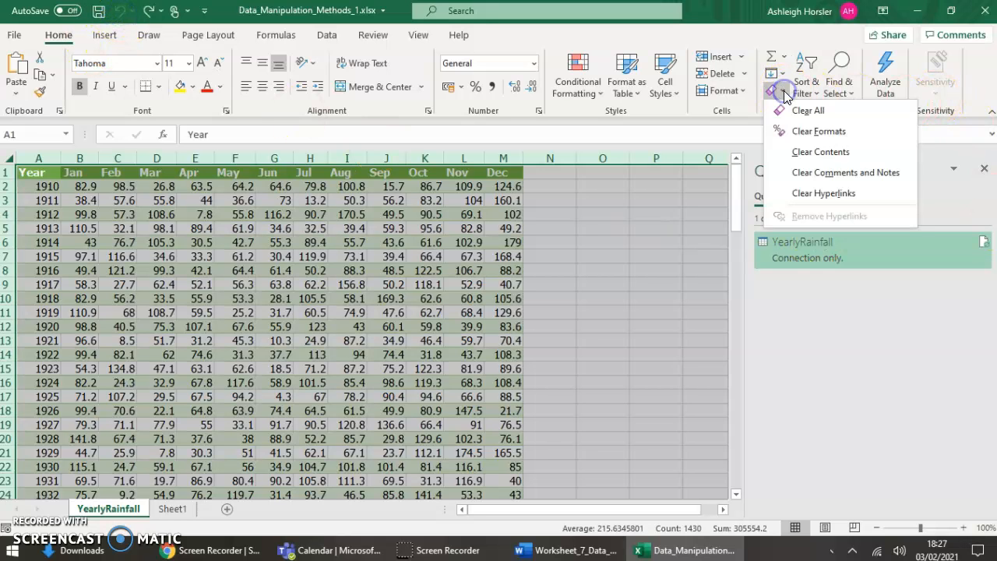
pyautogui.click(857, 131)
pyautogui.click(574, 252)
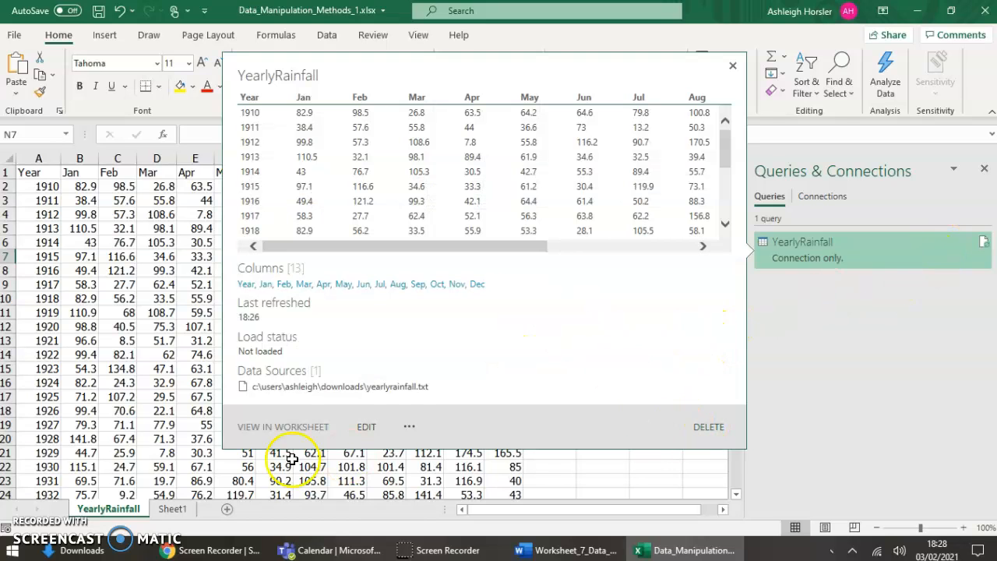
pyautogui.click(733, 67)
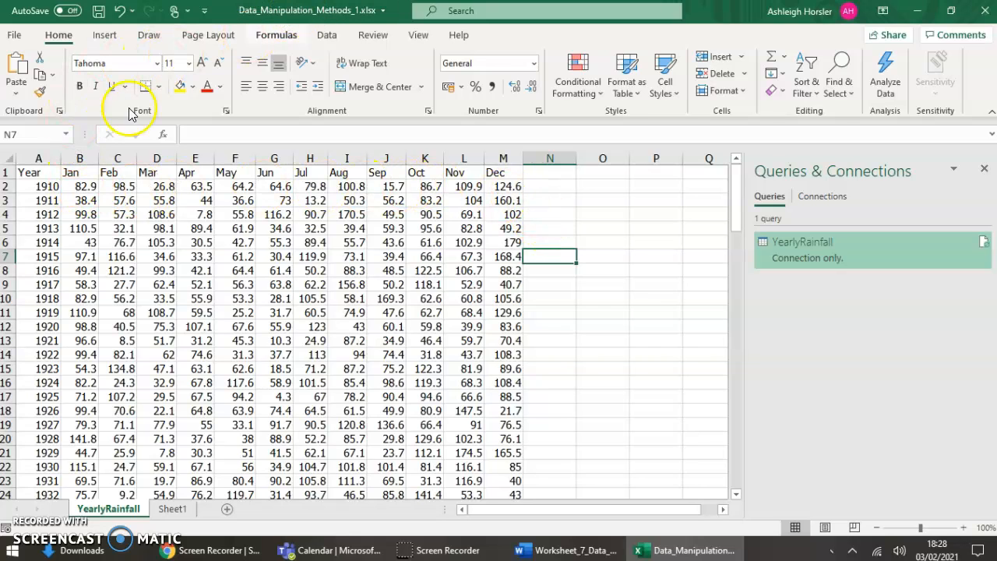
pyautogui.click(39, 172)
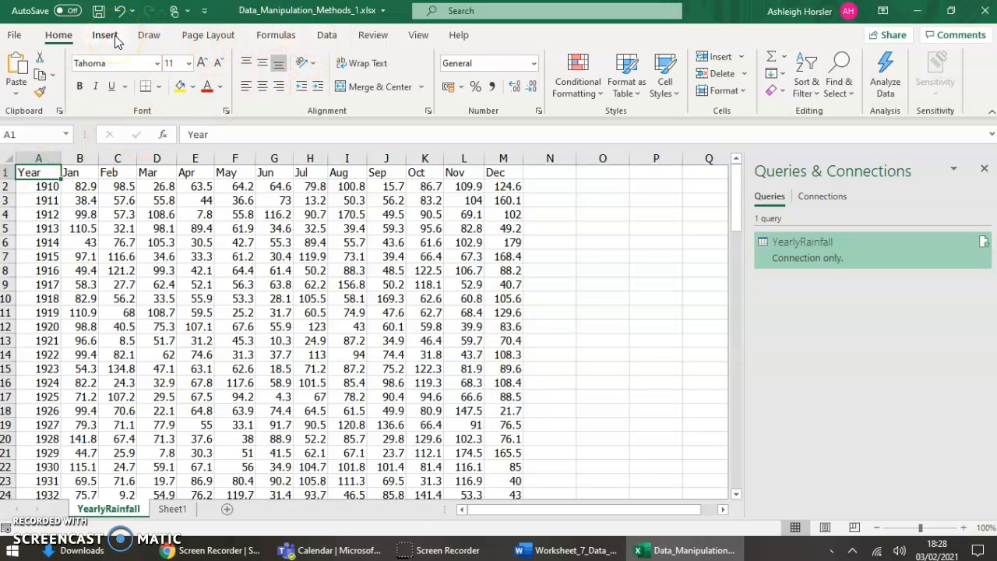
pyautogui.click(328, 35)
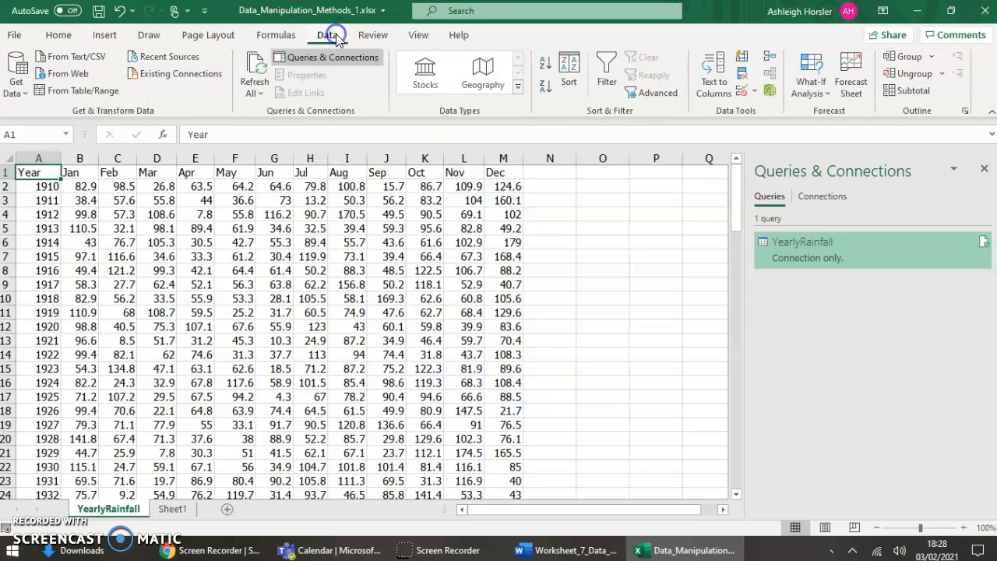
pyautogui.click(70, 58)
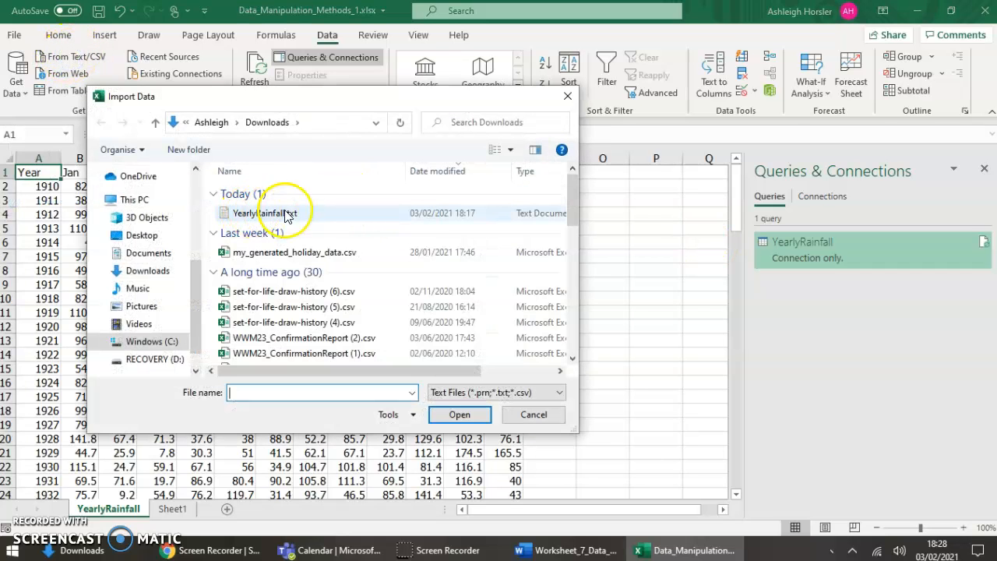
pyautogui.click(534, 415)
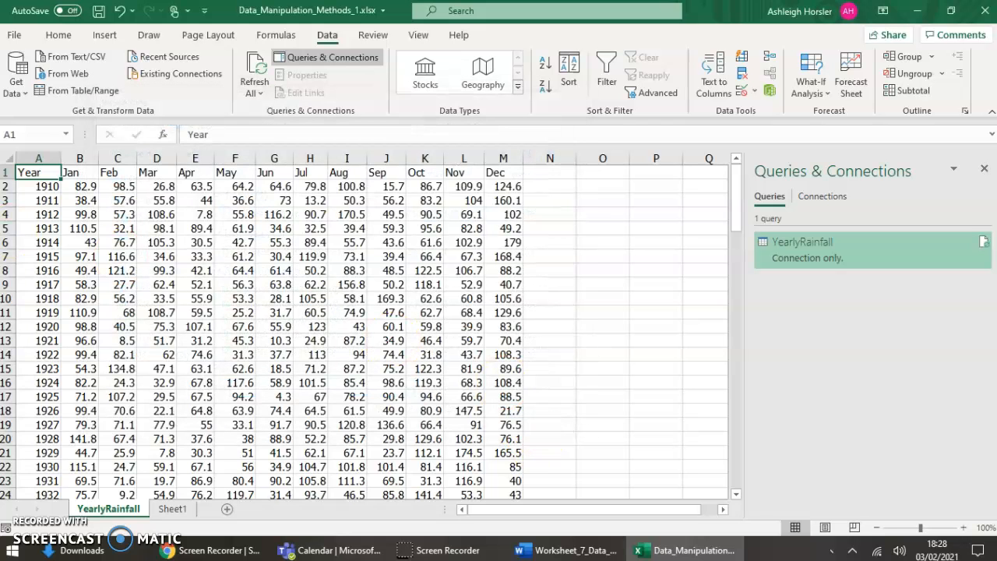
pyautogui.click(347, 201)
pyautogui.moveTo(29, 173); pyautogui.dragTo(436, 315)
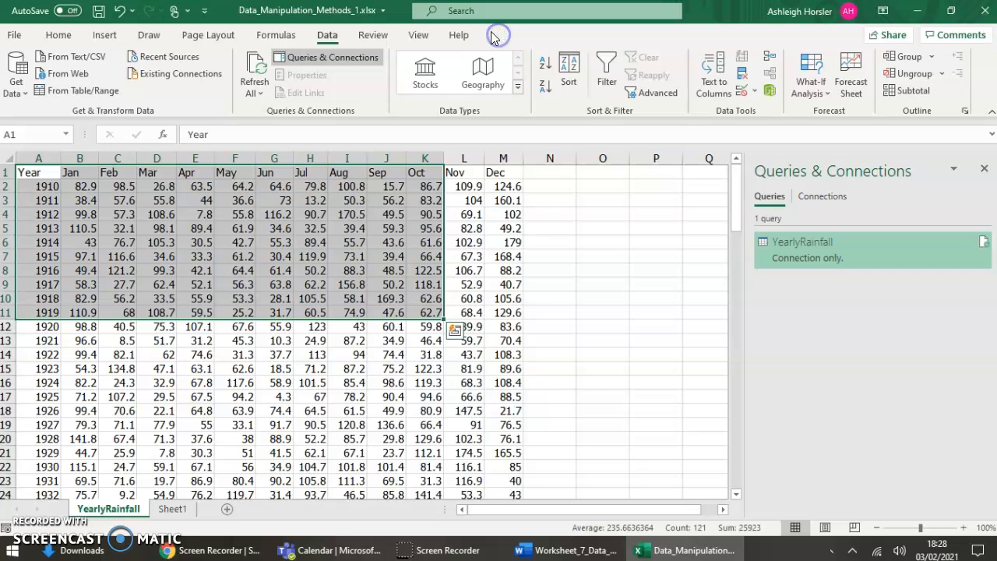
pyautogui.click(516, 243)
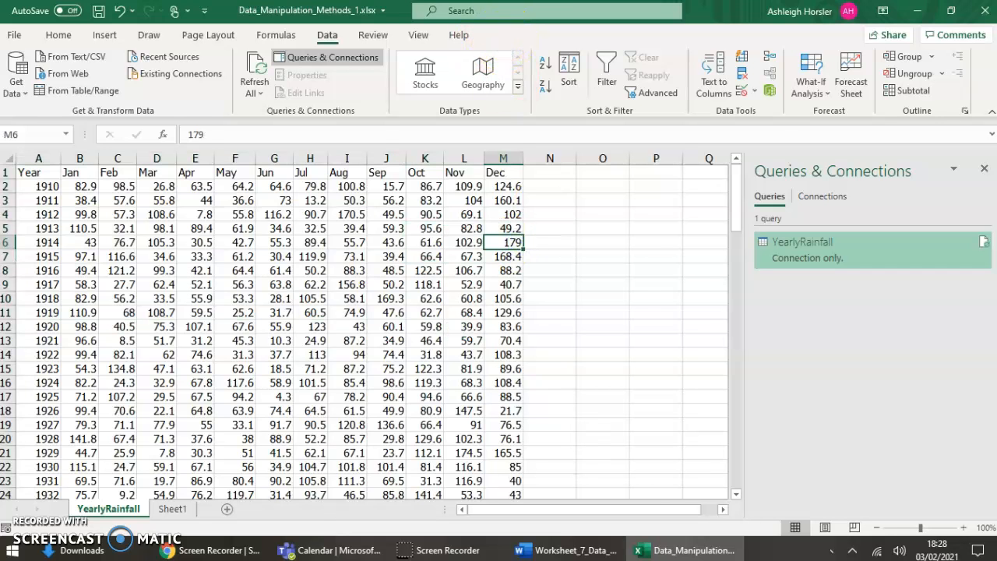
pyautogui.click(567, 550)
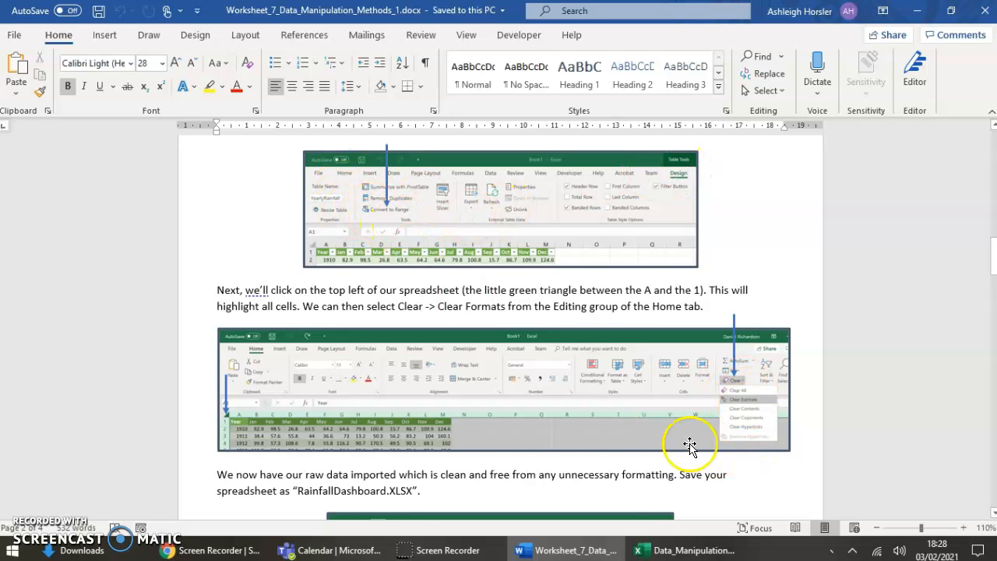
pyautogui.click(663, 555)
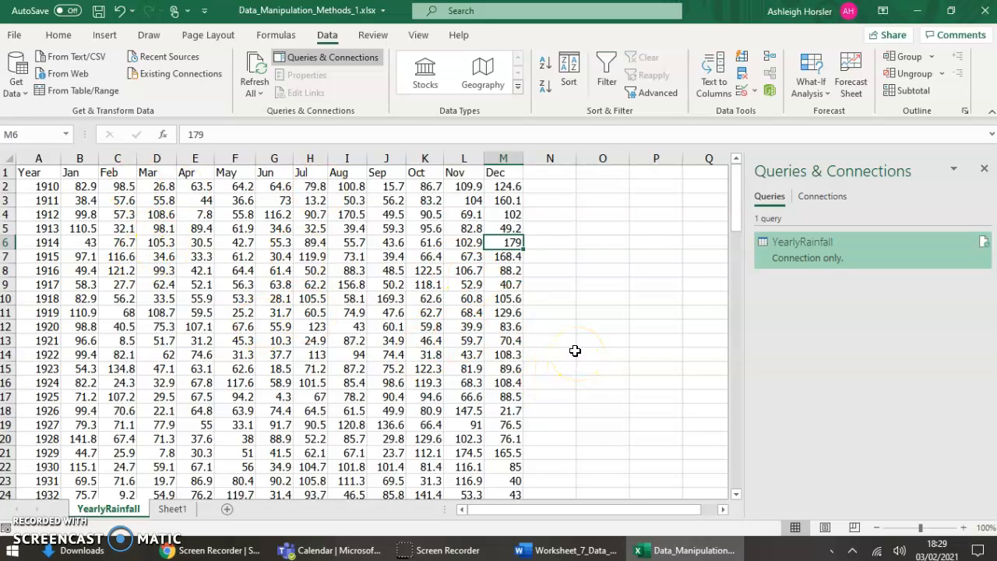
# - Show the empty Sheet1, then open YearlyRainfall.txt from the Downloads folder in Notepad and copy all its rainfall data
pyautogui.click(178, 510)
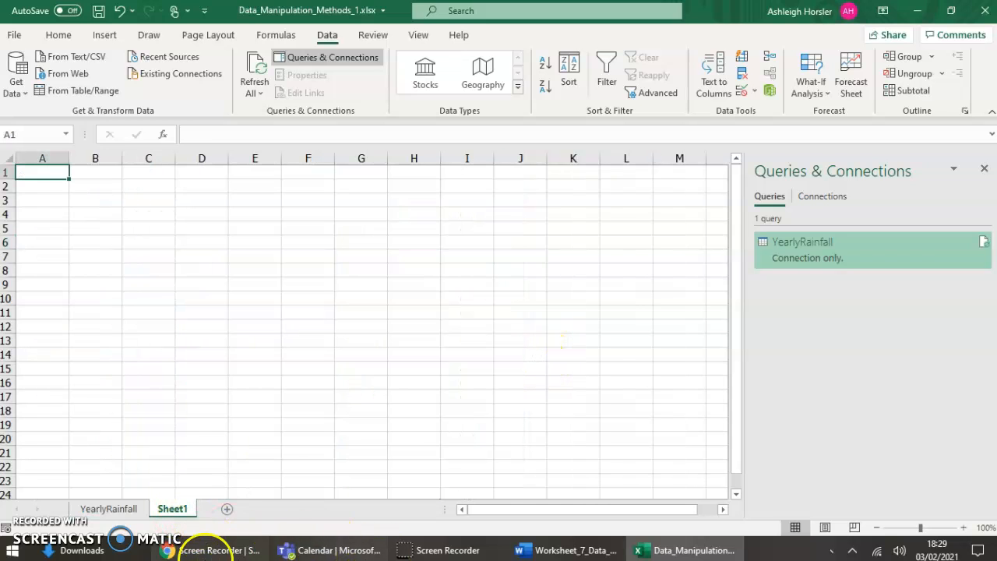
pyautogui.click(81, 550)
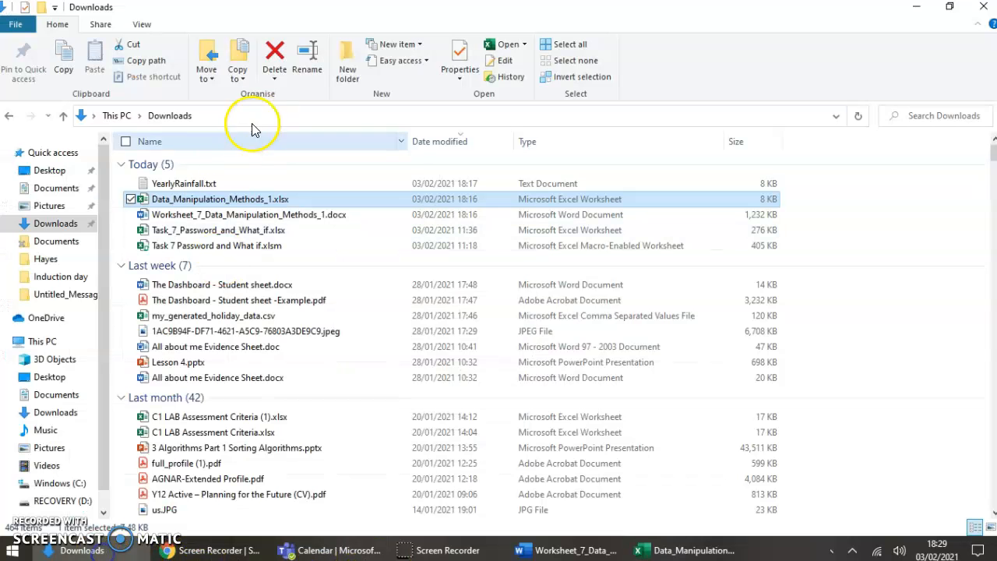
pyautogui.doubleClick(189, 184)
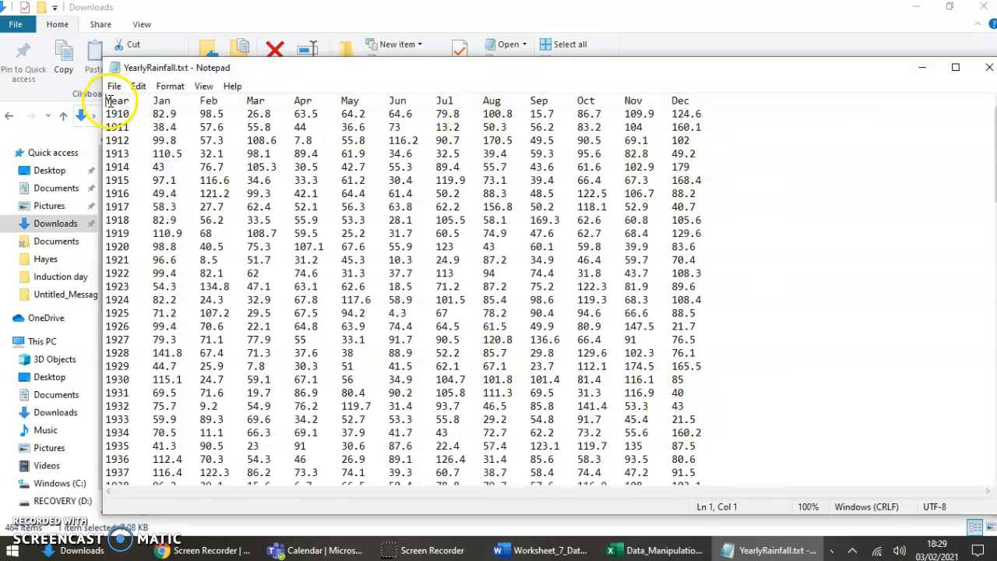
pyautogui.moveTo(107, 101); pyautogui.dragTo(709, 517)
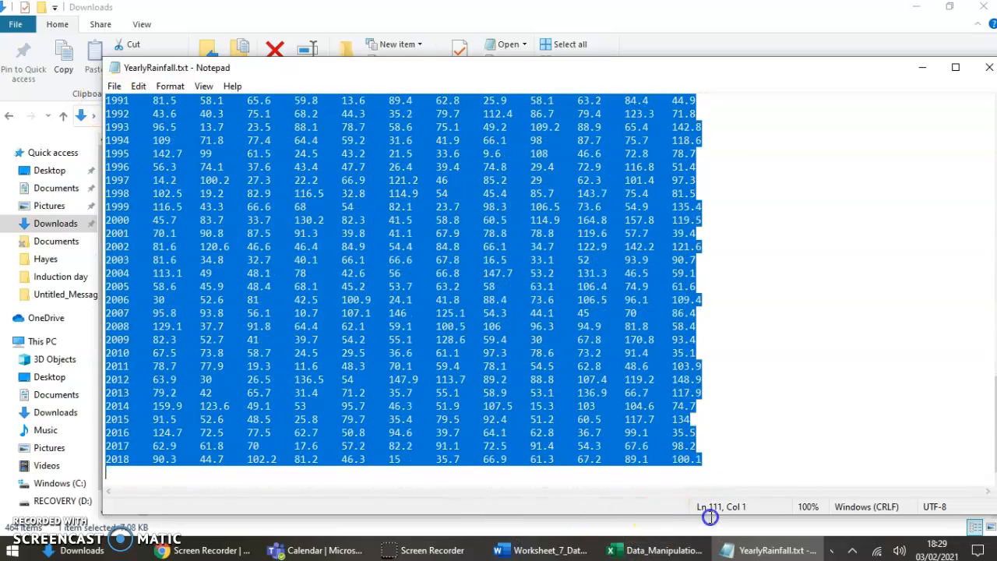
pyautogui.rightClick(453, 342)
pyautogui.click(298, 165)
# - Switch to Excel and paste the copied rainfall data into Sheet1 starting at cell A1
pyautogui.click(655, 550)
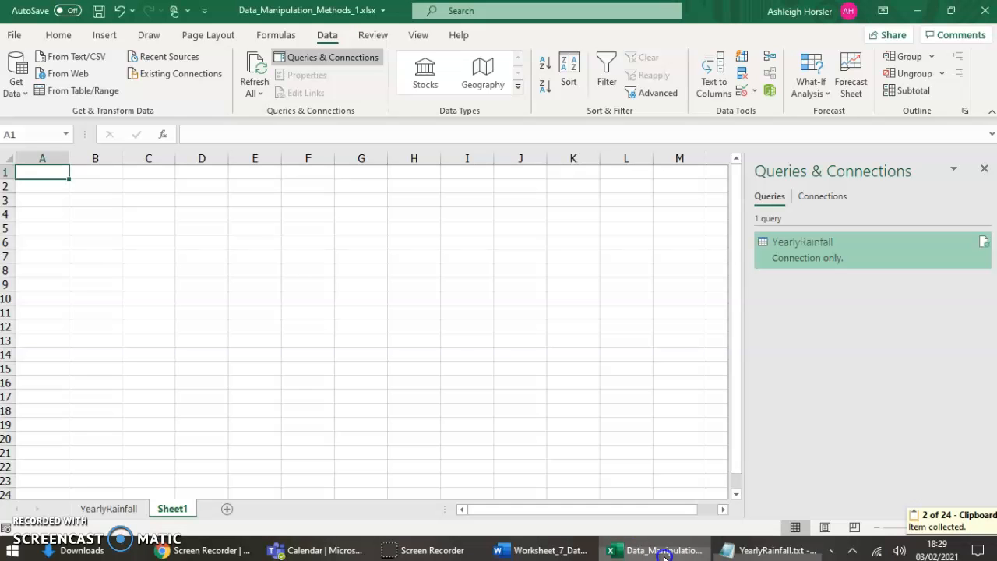
pyautogui.rightClick(46, 167)
pyautogui.click(84, 194)
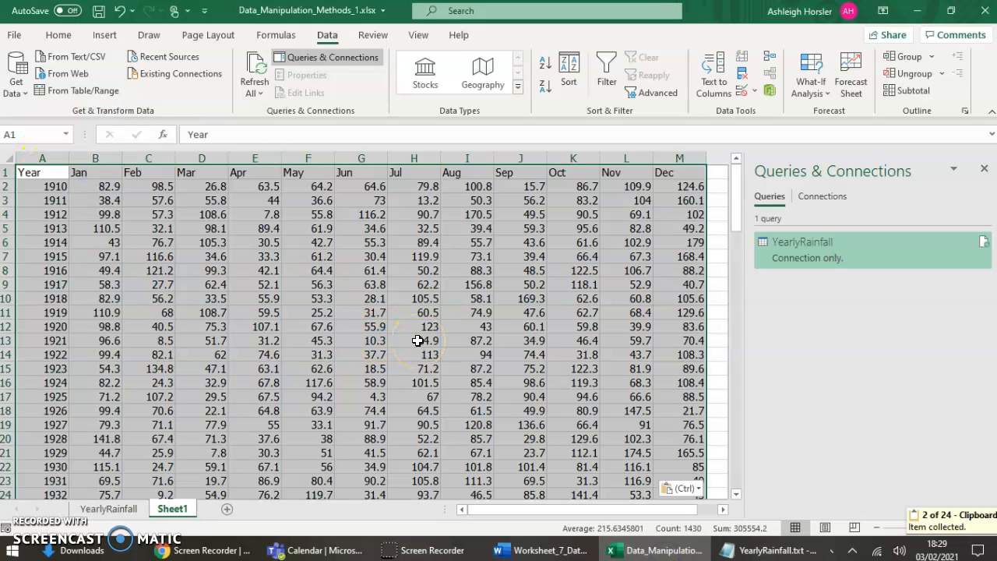
pyautogui.click(419, 340)
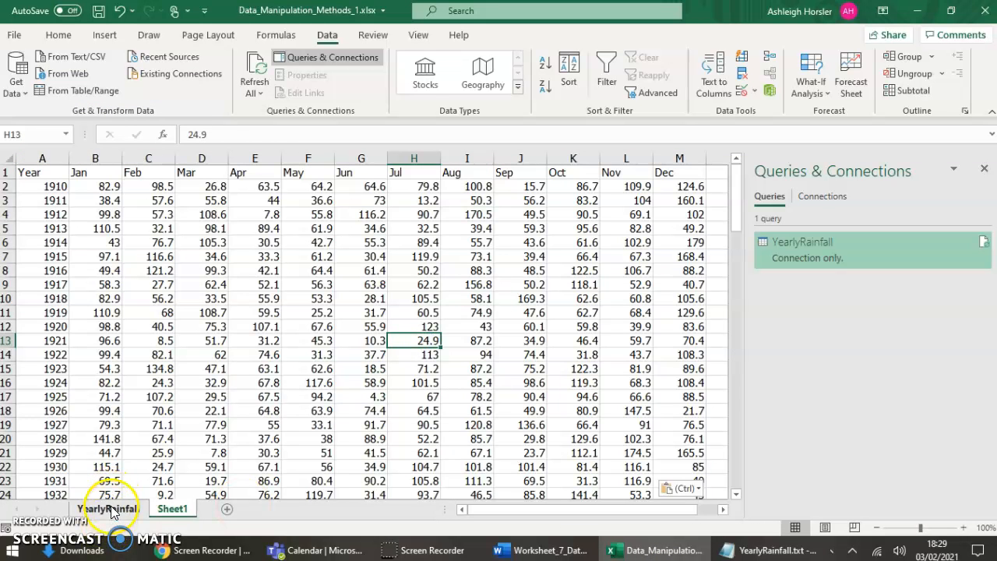
# - Compare the imported data on the YearlyRainfall sheet with the pasted data on Sheet1
pyautogui.click(109, 509)
pyautogui.click(172, 509)
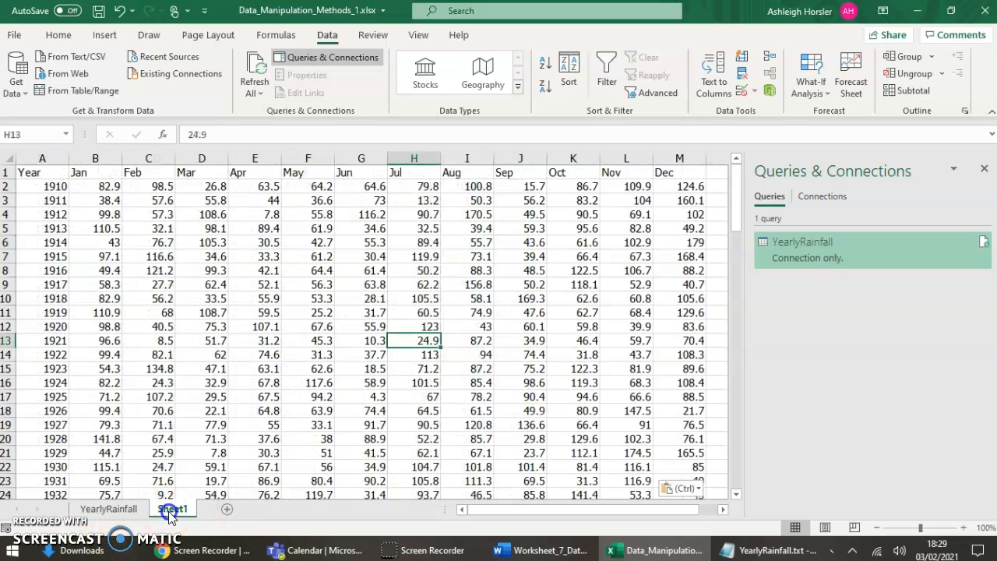
pyautogui.click(109, 509)
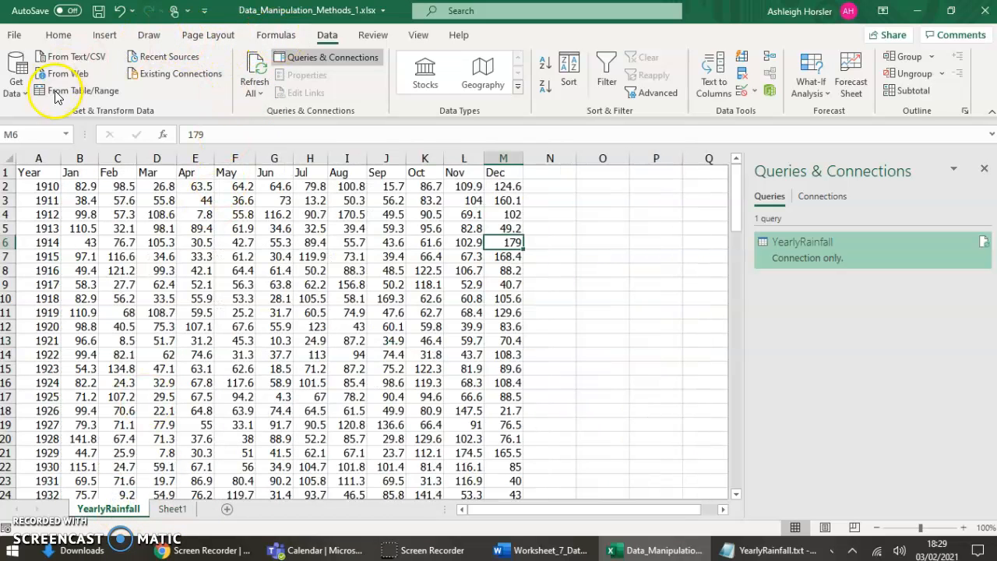
pyautogui.click(185, 510)
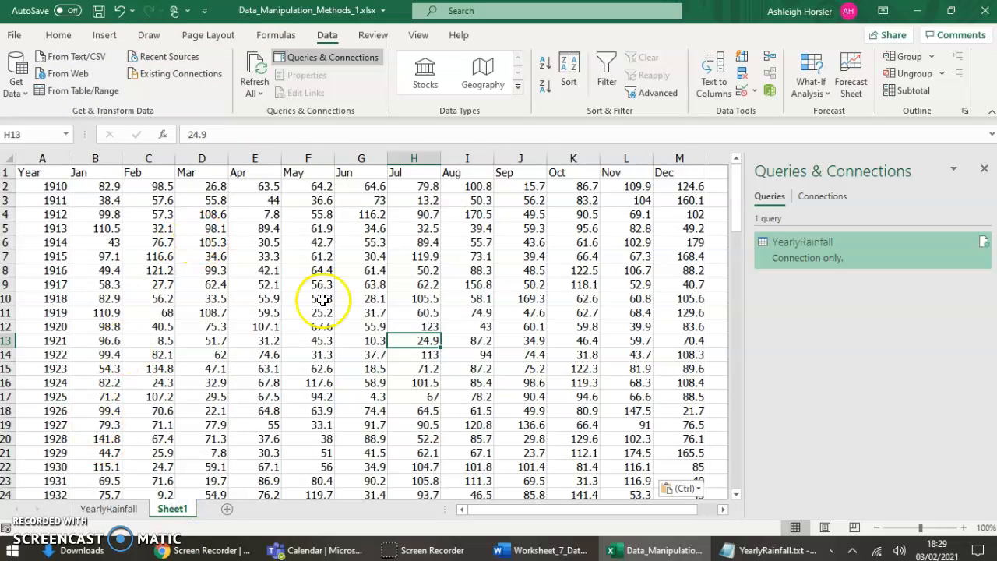
# - Close YearlyRainfall.txt in Notepad and return to the YearlyRainfall sheet in Excel
pyautogui.click(748, 551)
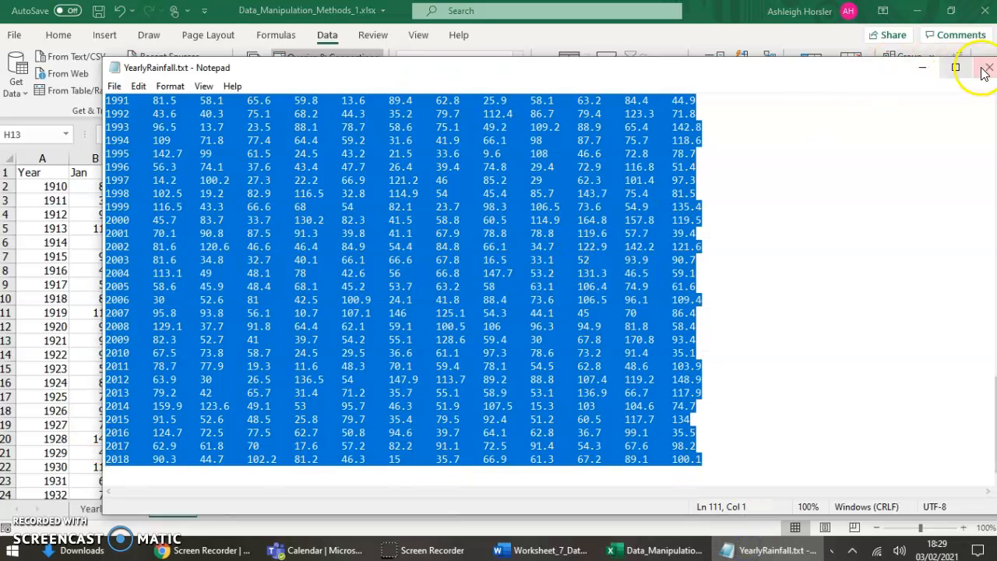
pyautogui.click(966, 68)
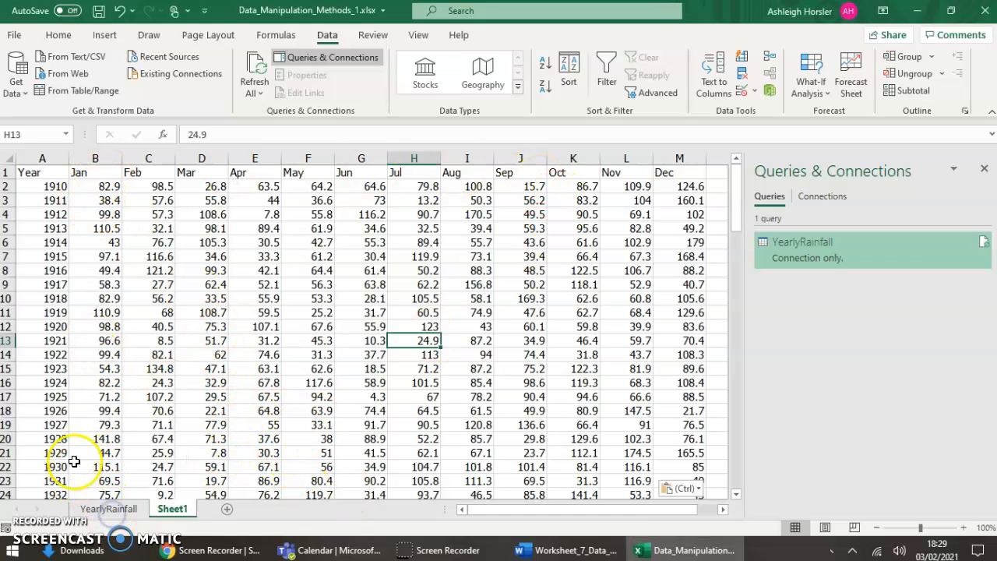
pyautogui.click(106, 511)
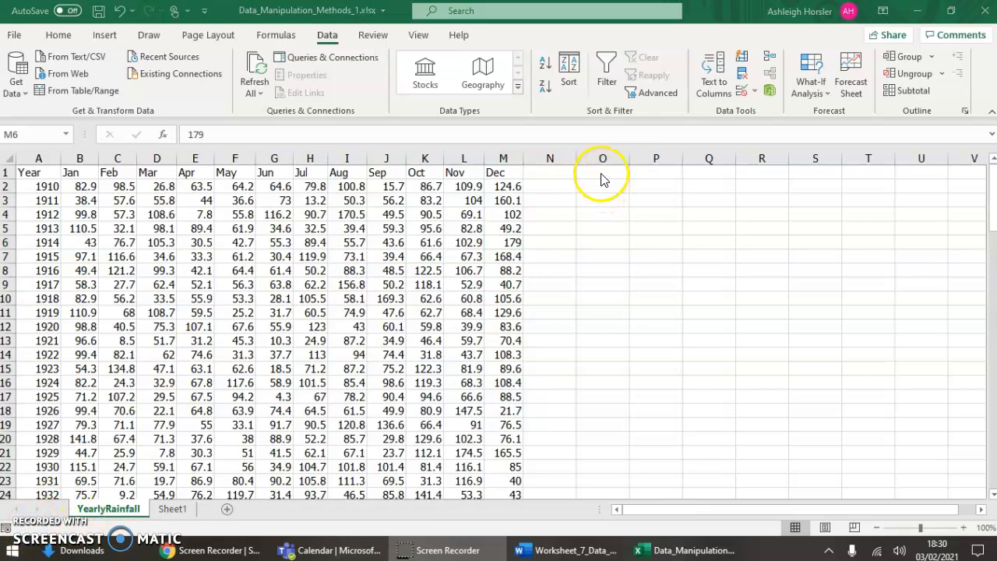
# - Enter the season headings Winter, Spring, Summer and Autumn in cells O1 to R1
pyautogui.click(601, 173)
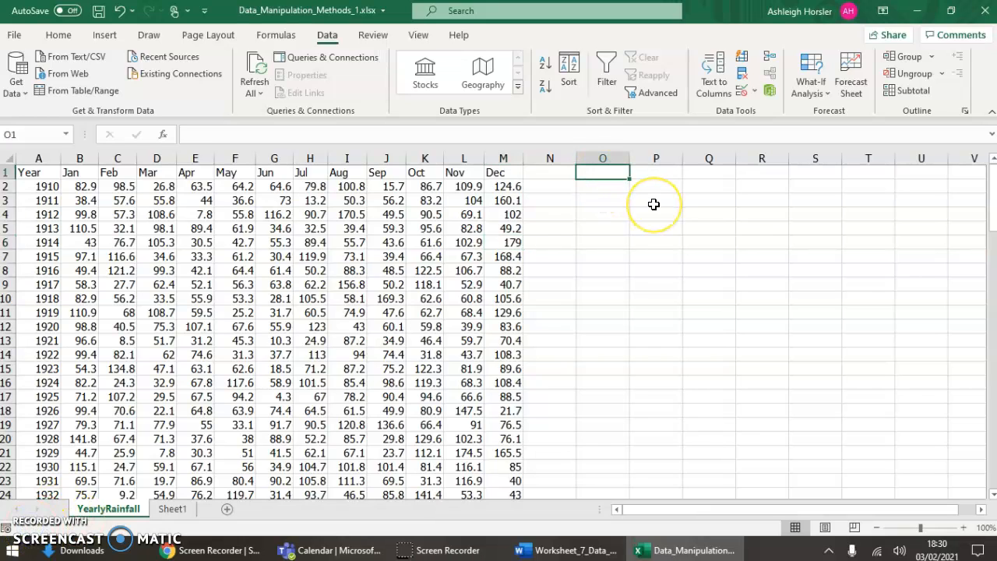
pyautogui.write('W')
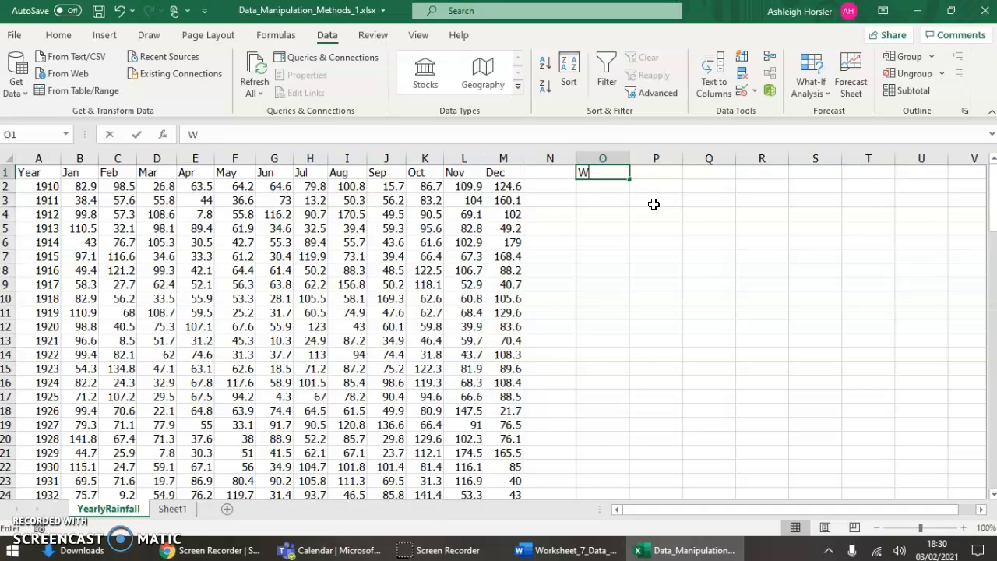
pyautogui.write('inter')
pyautogui.press('Tab')
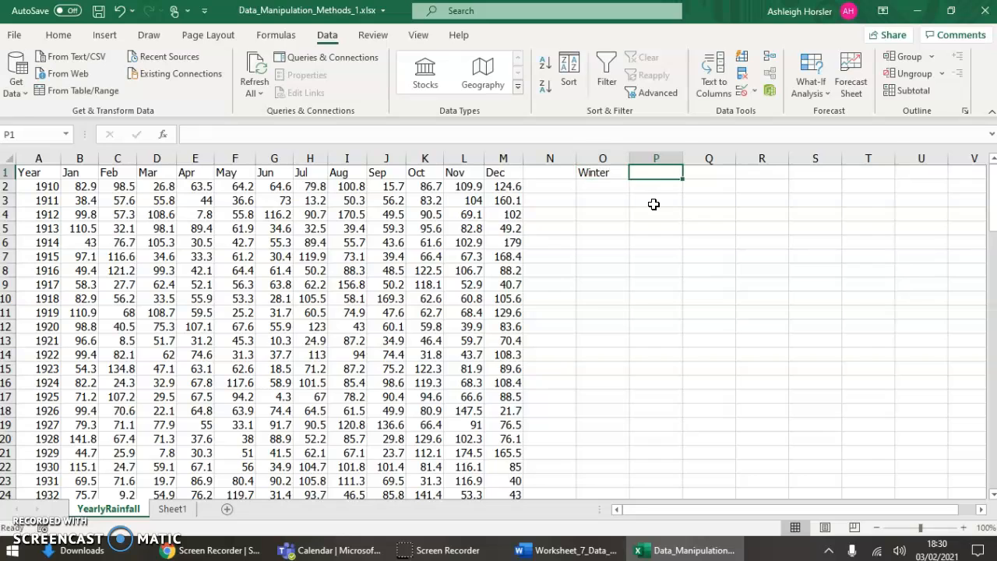
pyautogui.write('Spring')
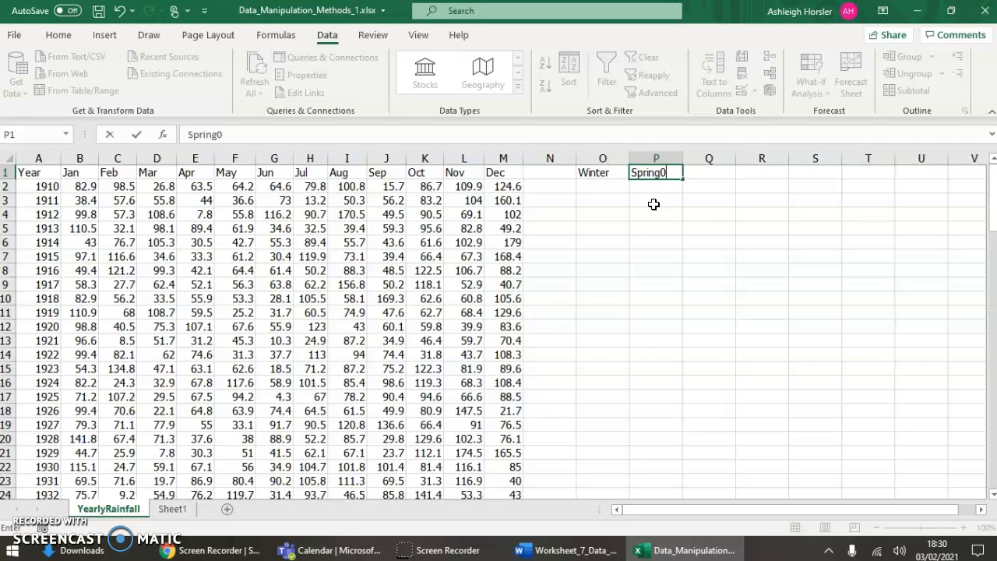
pyautogui.press('Tab')
pyautogui.write('Su')
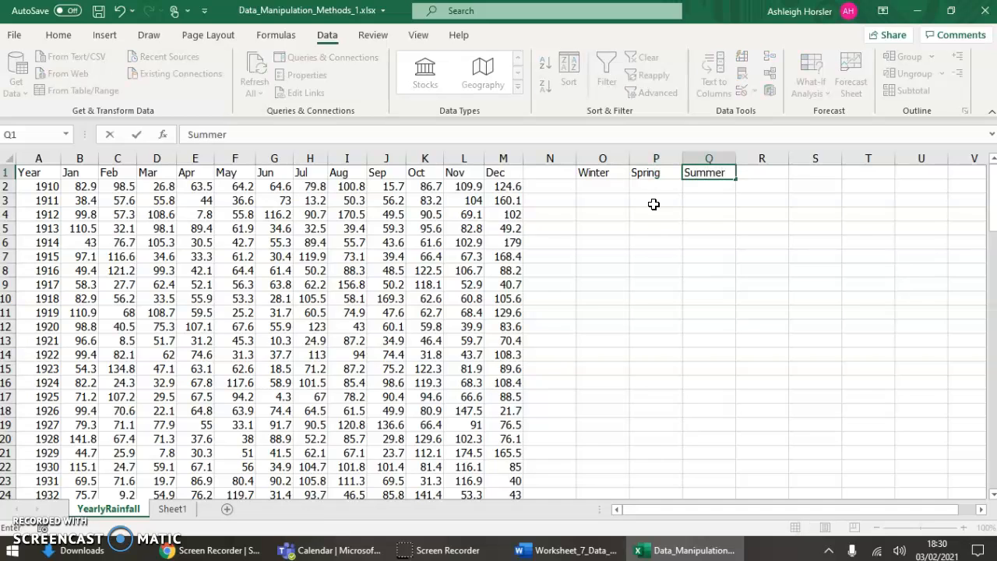
pyautogui.press('Tab')
pyautogui.write('Au')
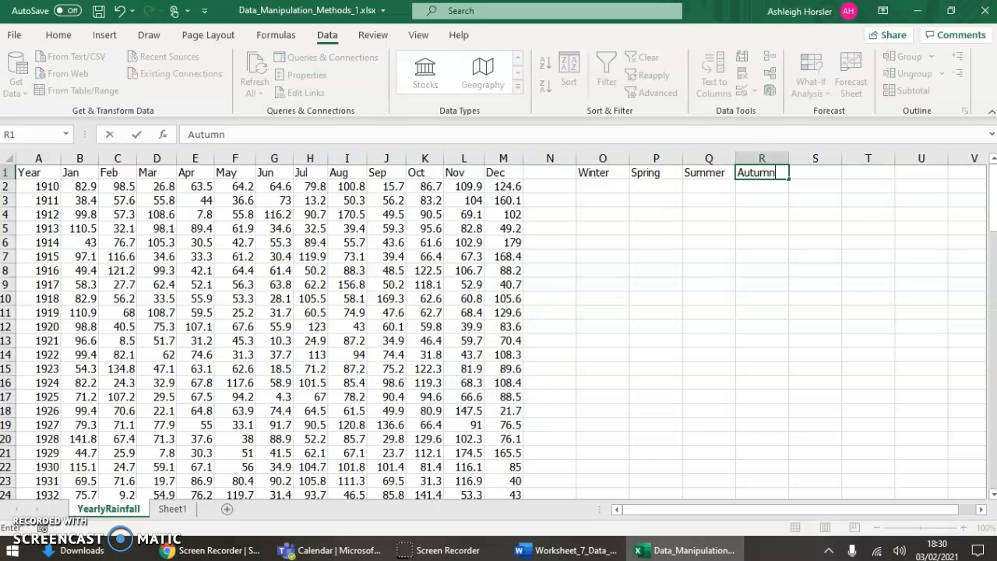
# - Check the Task 2 headings and season definitions in the Word worksheet, then return to Excel and enter the heading Yearly in S1
pyautogui.click(556, 543)
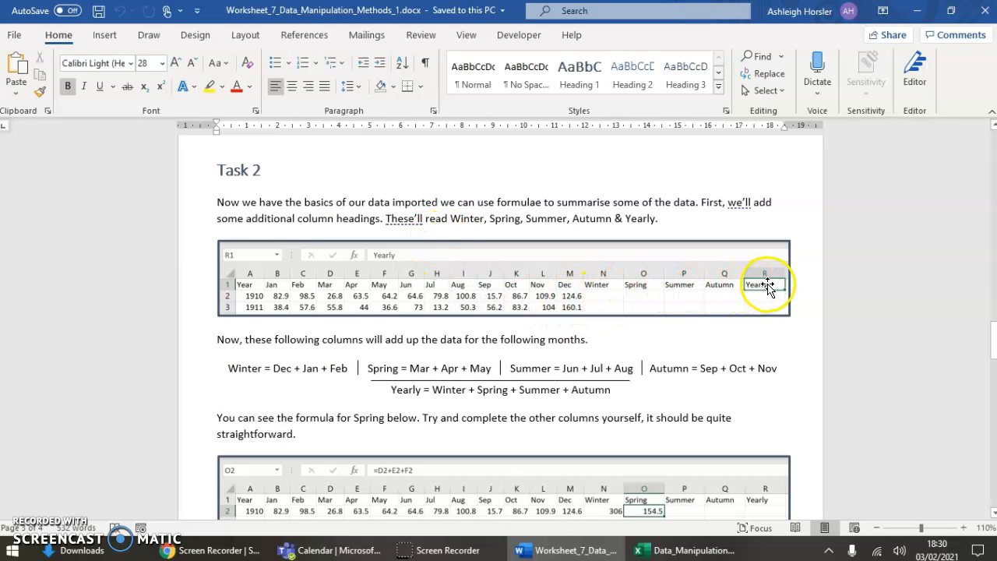
pyautogui.scroll(-1, 442, 320)
pyautogui.scroll(-2, 441, 319)
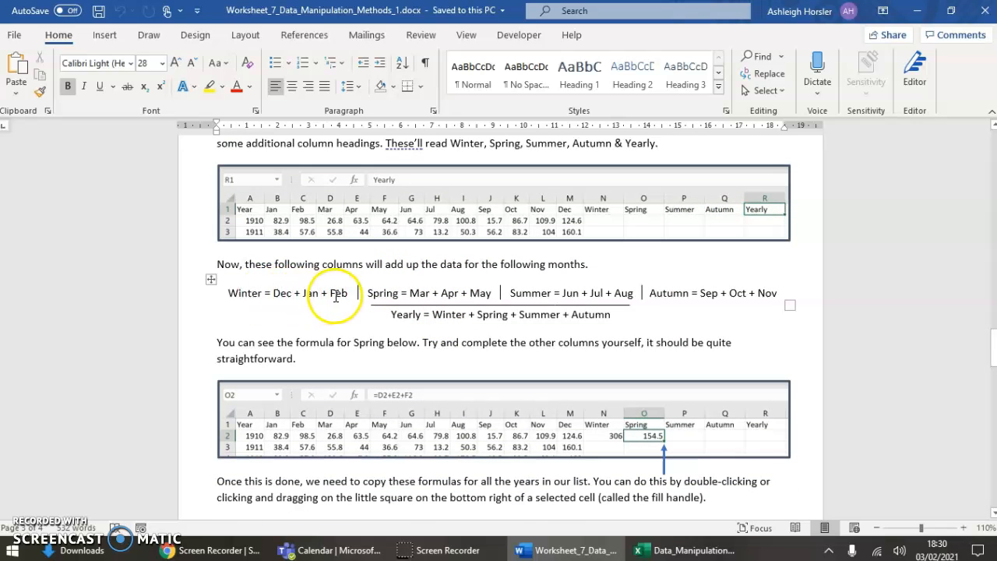
pyautogui.click(645, 553)
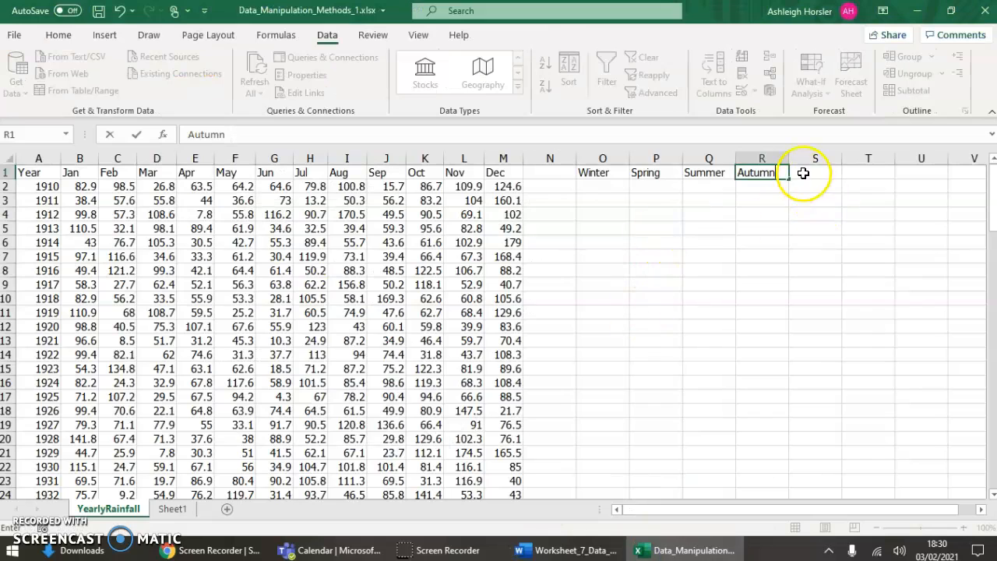
pyautogui.click(820, 176)
pyautogui.write('Yearly')
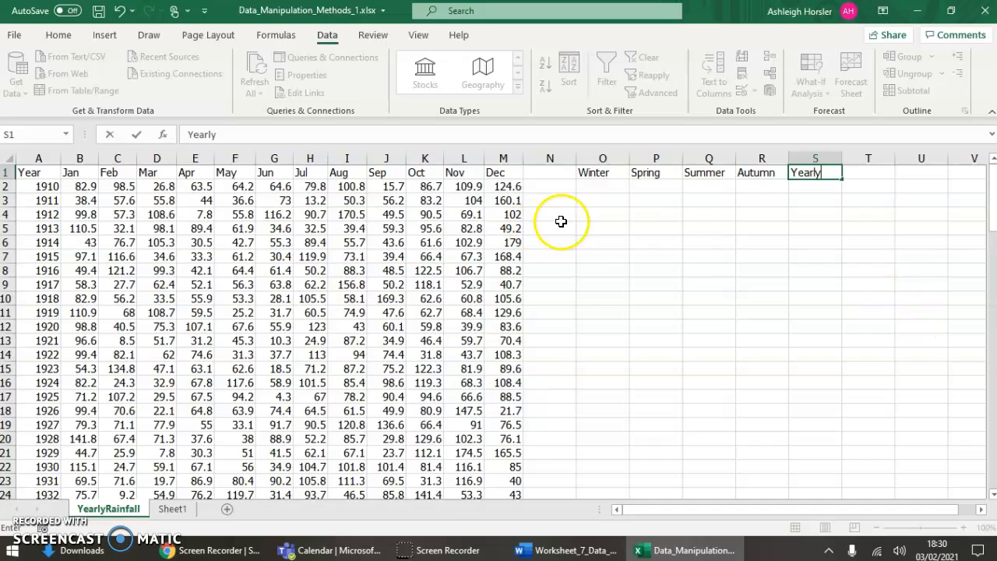
# - Enter the formula =M2+B2+C2 in O2 to add December, January and February for the 1910 Winter total
pyautogui.click(607, 186)
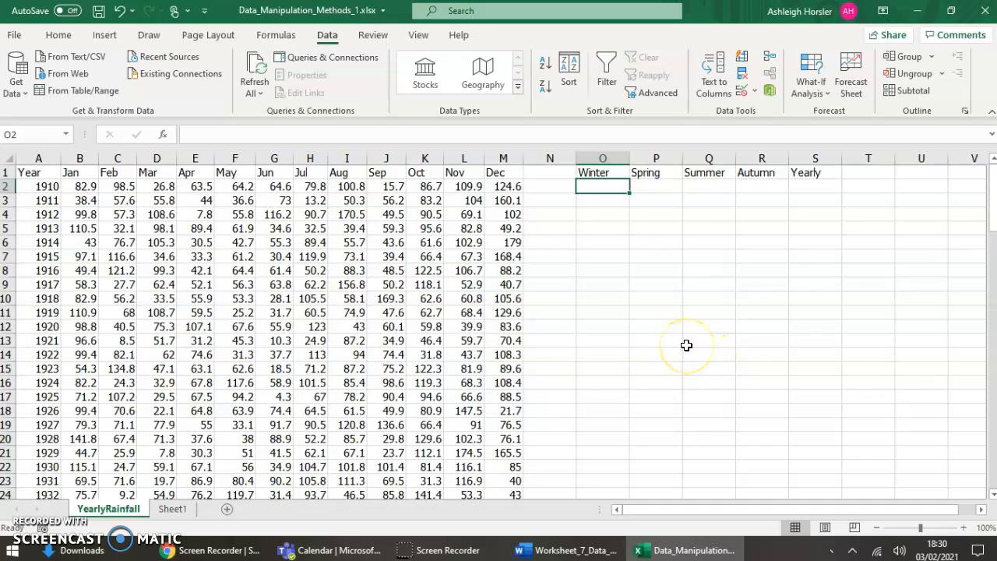
pyautogui.write('=')
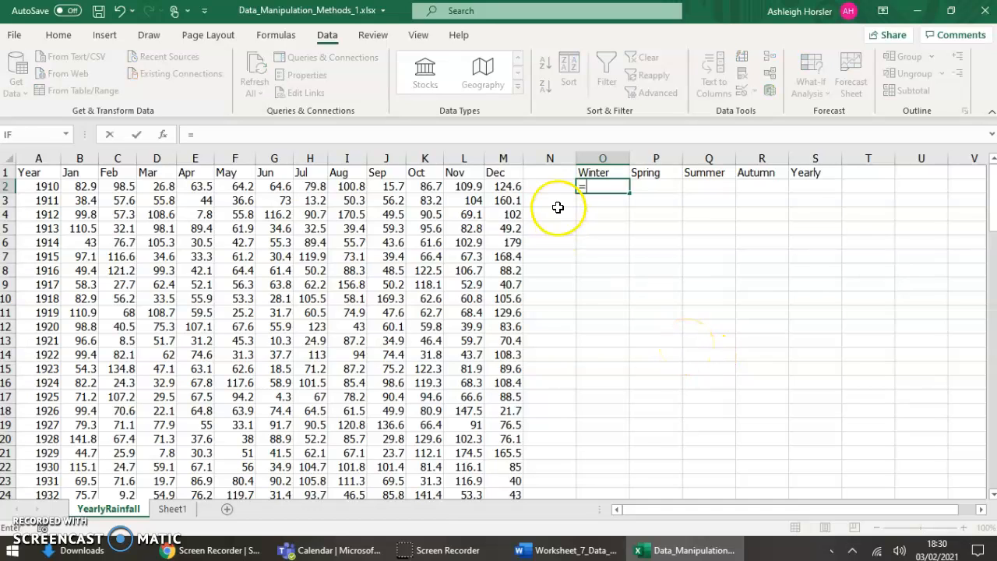
pyautogui.click(503, 188)
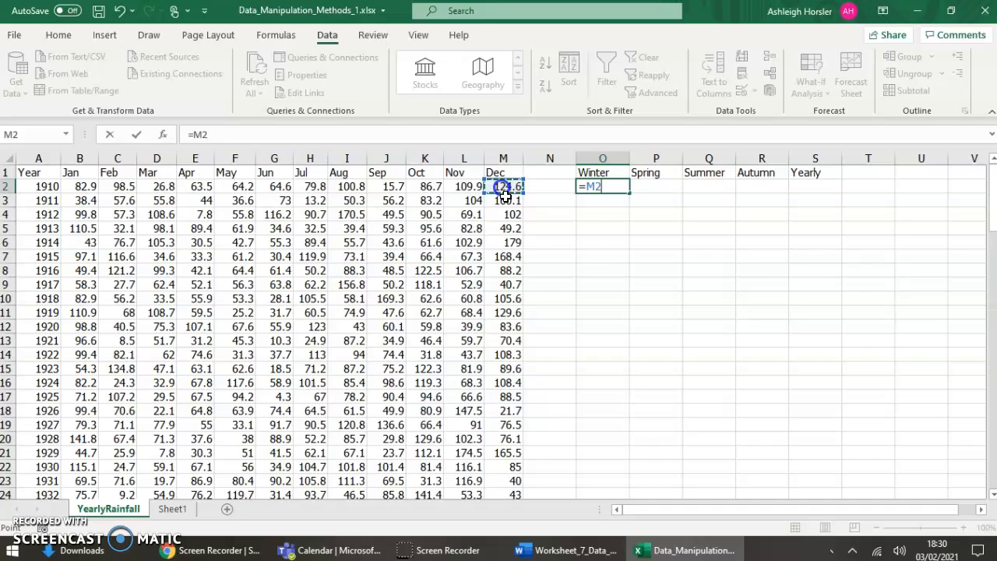
pyautogui.write('+')
pyautogui.click(82, 188)
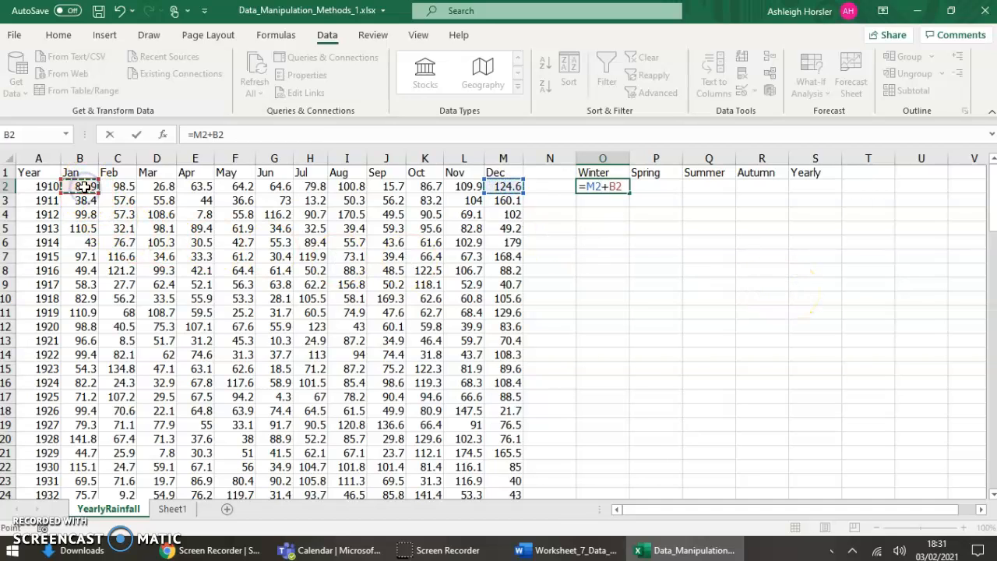
pyautogui.write('+')
pyautogui.click(112, 186)
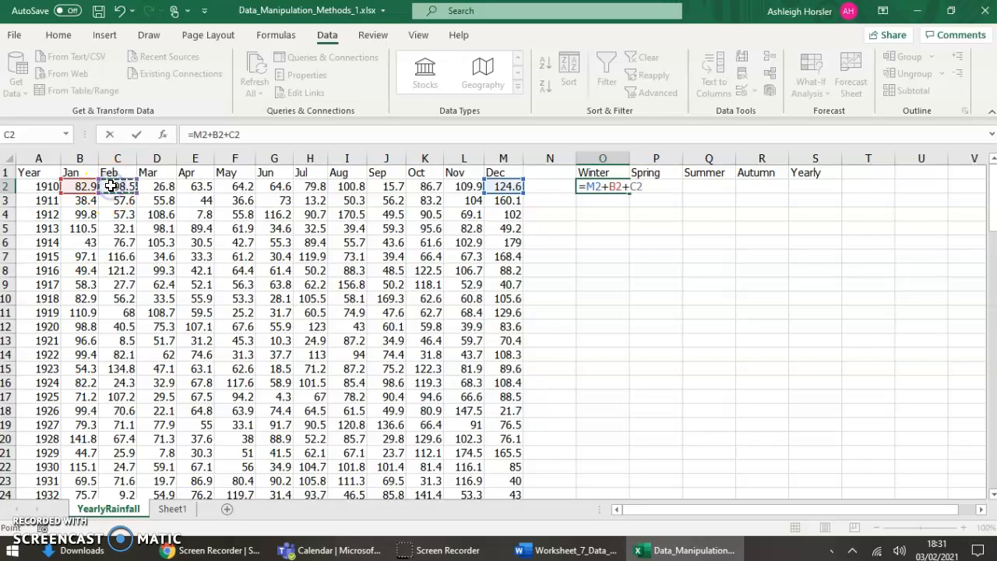
pyautogui.press('Return')
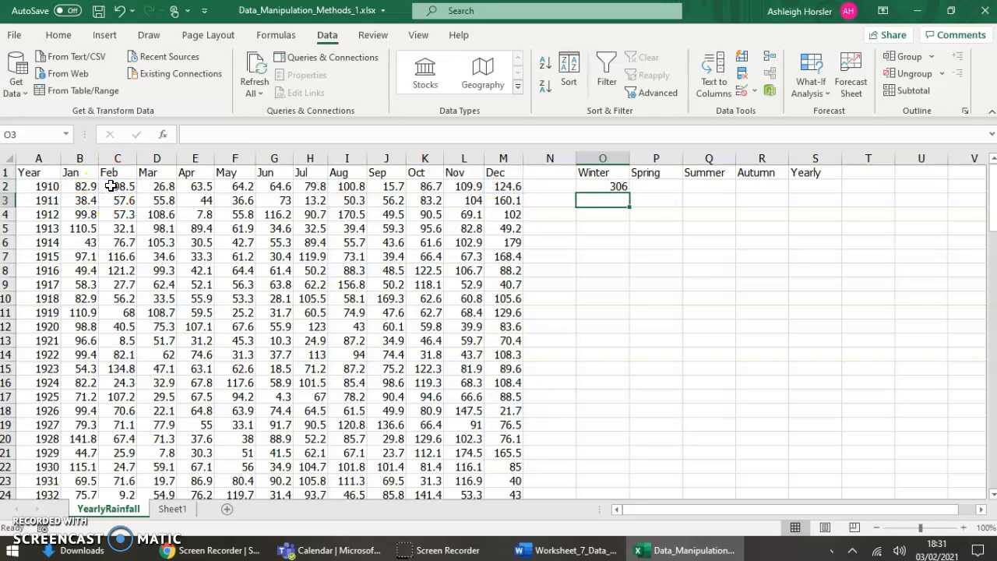
# - Enter the formula =D2+E2+F2 in P2 to add March, April and May for the 1910 Spring total
pyautogui.click(658, 188)
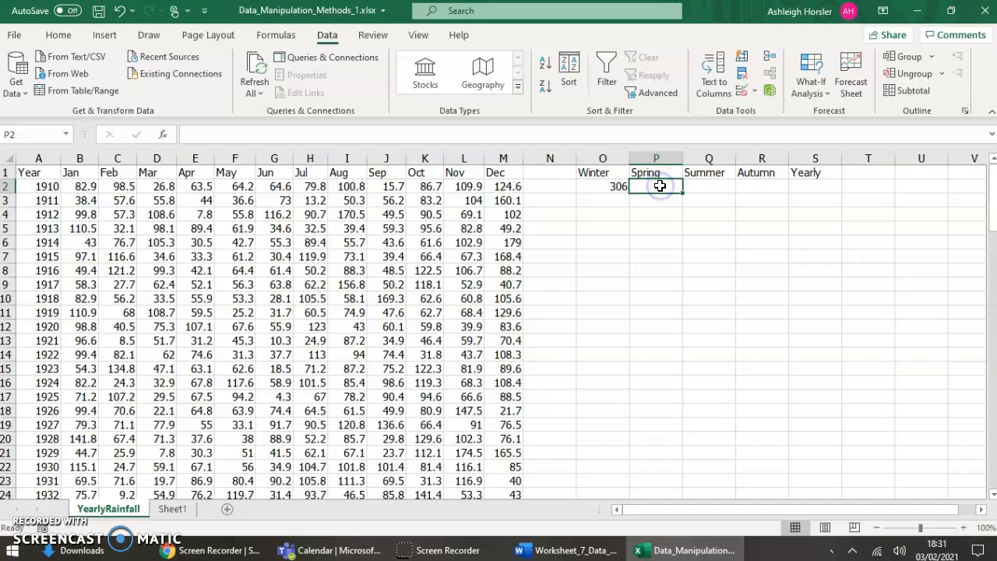
pyautogui.write('=')
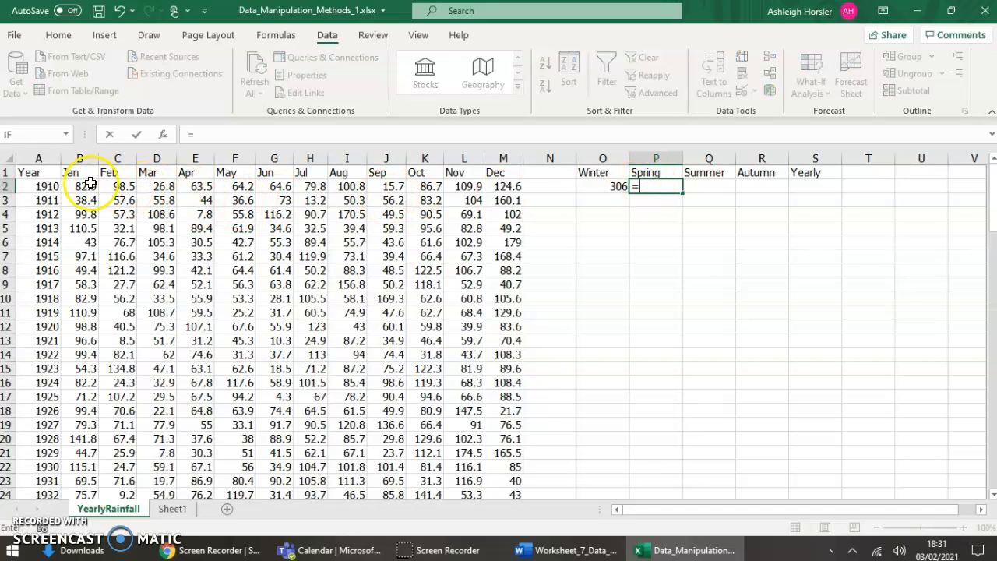
pyautogui.click(158, 190)
pyautogui.write('+')
pyautogui.click(197, 187)
pyautogui.write('+')
pyautogui.click(234, 190)
pyautogui.press('Return')
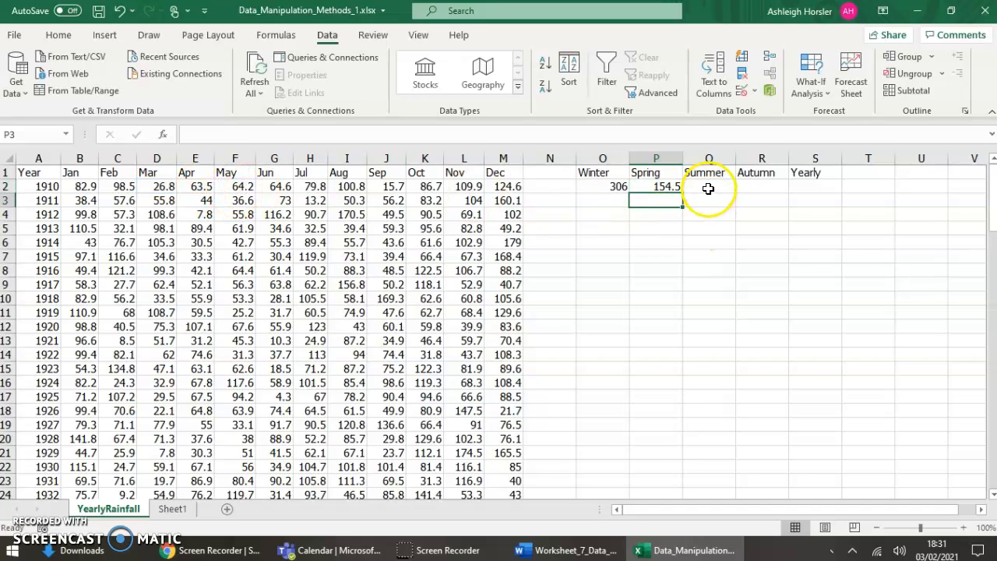
# - Use AutoSum in Q2 to total June to August with =SUM(G2:I2) for the 1910 Summer rainfall
pyautogui.click(709, 188)
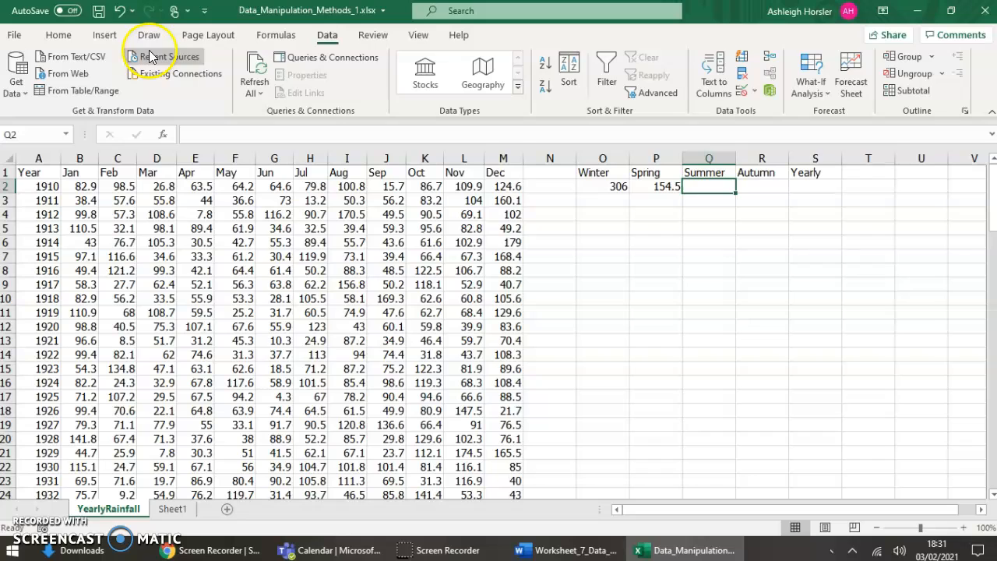
pyautogui.click(60, 37)
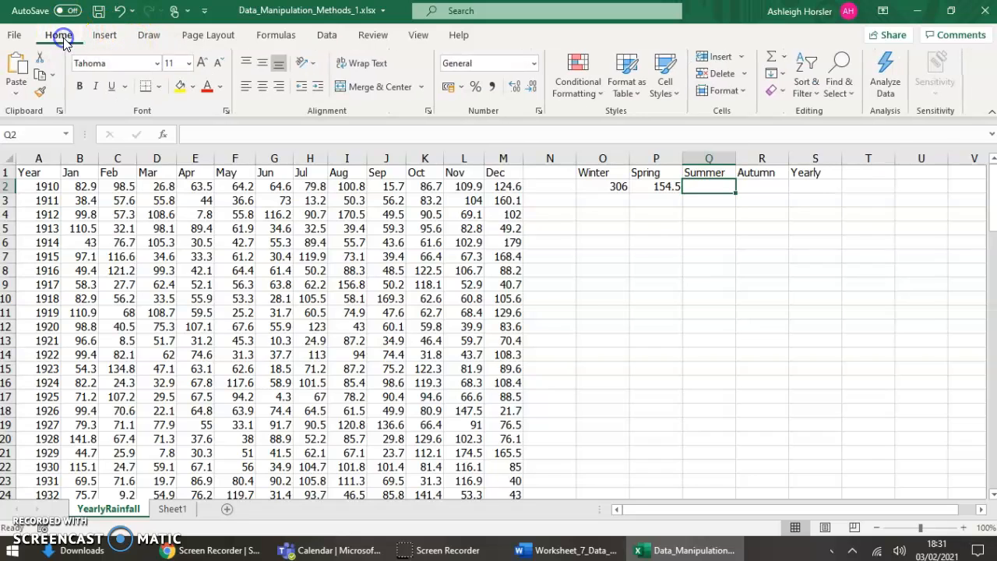
pyautogui.click(771, 64)
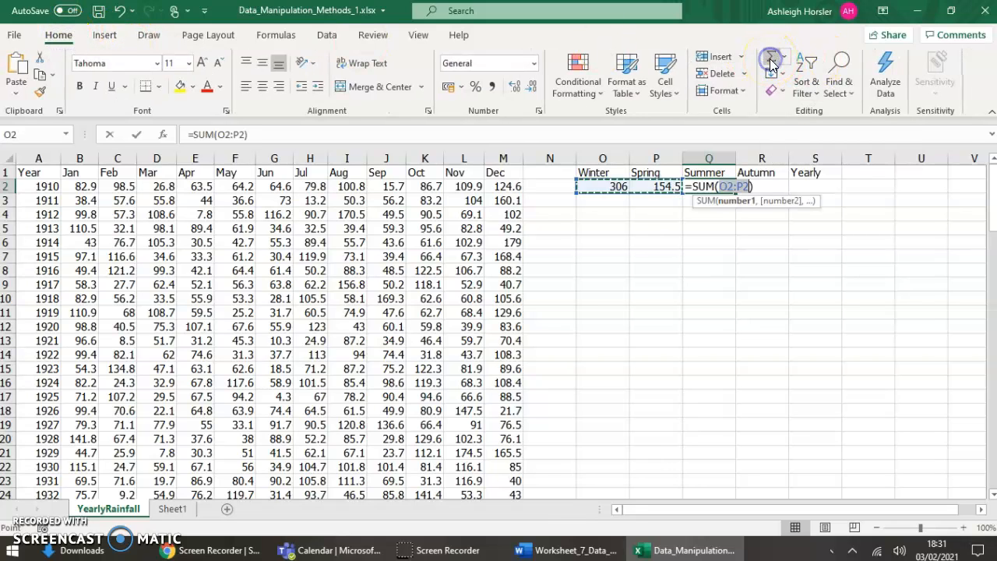
pyautogui.moveTo(273, 187); pyautogui.dragTo(335, 190)
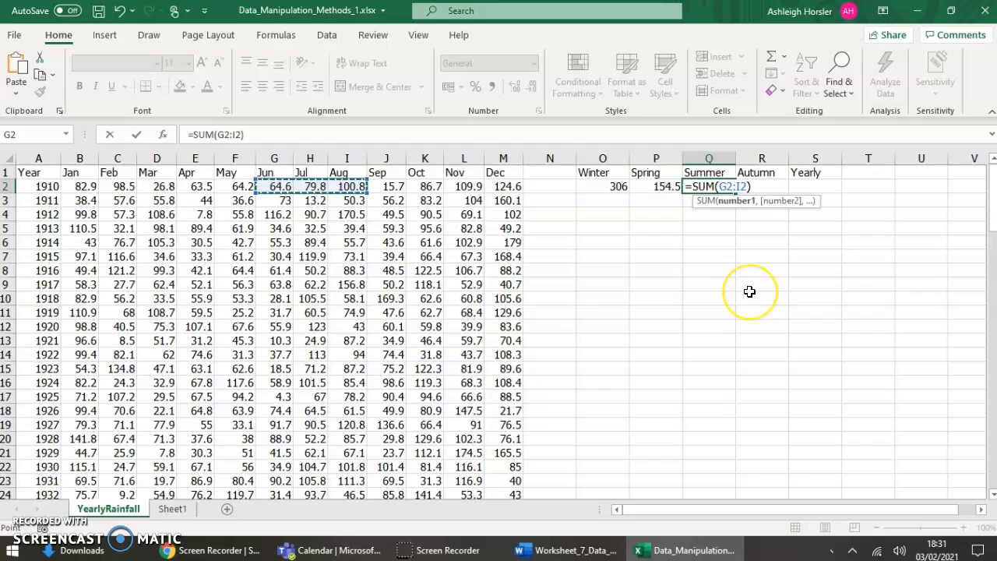
pyautogui.press('Return')
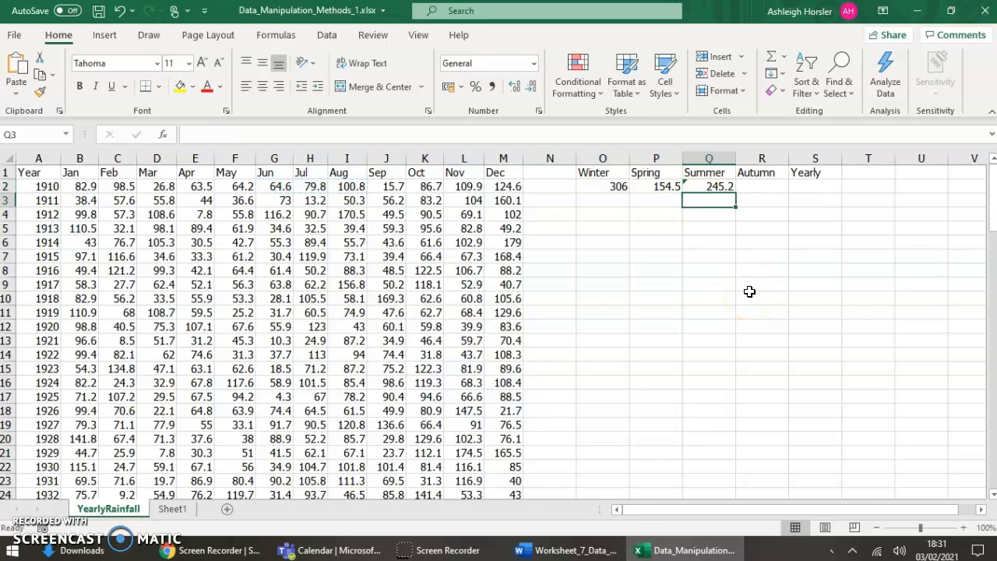
# - Use AutoSum in R2 to total September to November with =SUM(J2:L2) for the 1910 Autumn rainfall
pyautogui.click(754, 184)
pyautogui.click(771, 56)
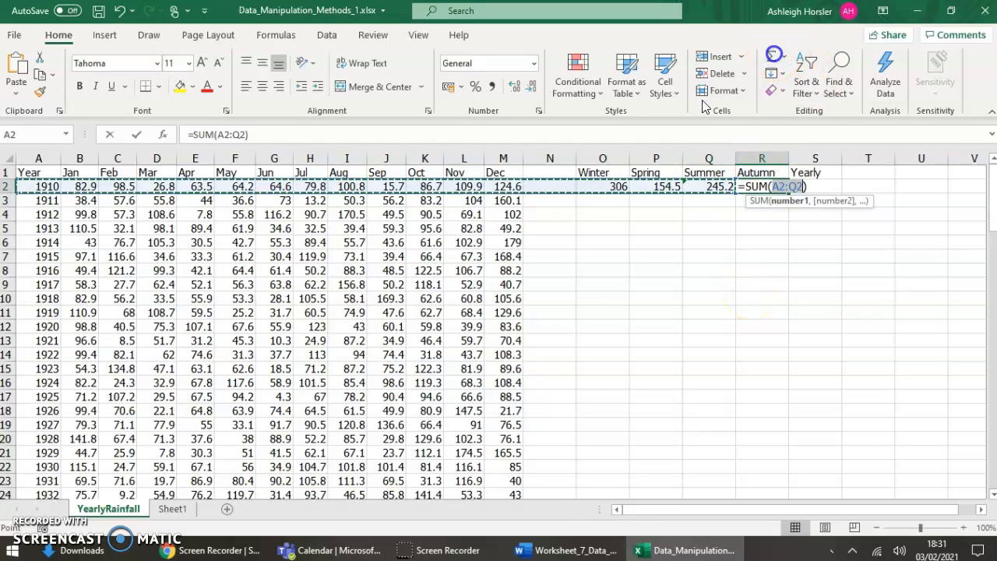
pyautogui.moveTo(387, 187); pyautogui.dragTo(467, 187)
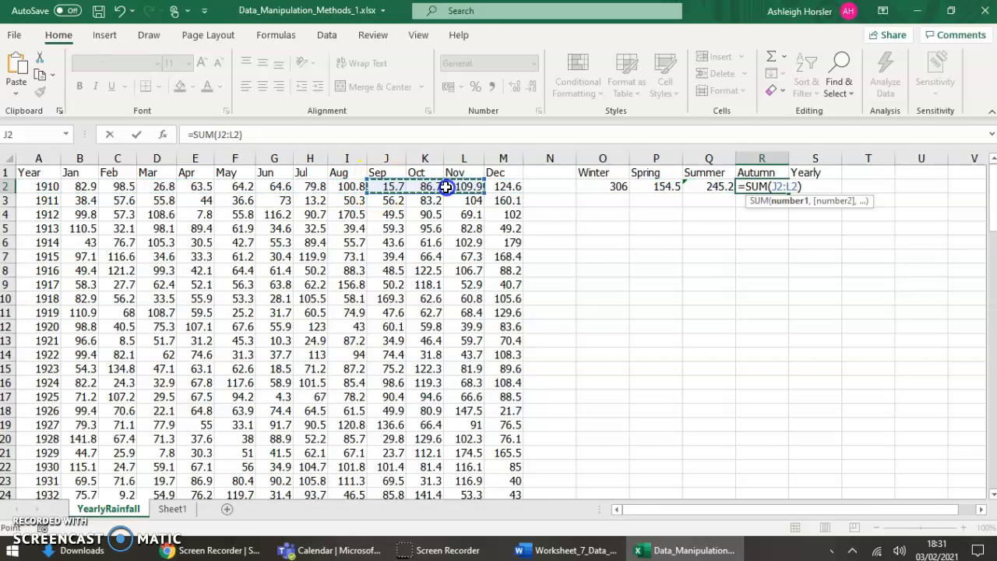
pyautogui.press('Return')
# - Use AutoSum in S2 to add the four season totals O2 to R2 for the 1910 Yearly rainfall
pyautogui.click(814, 188)
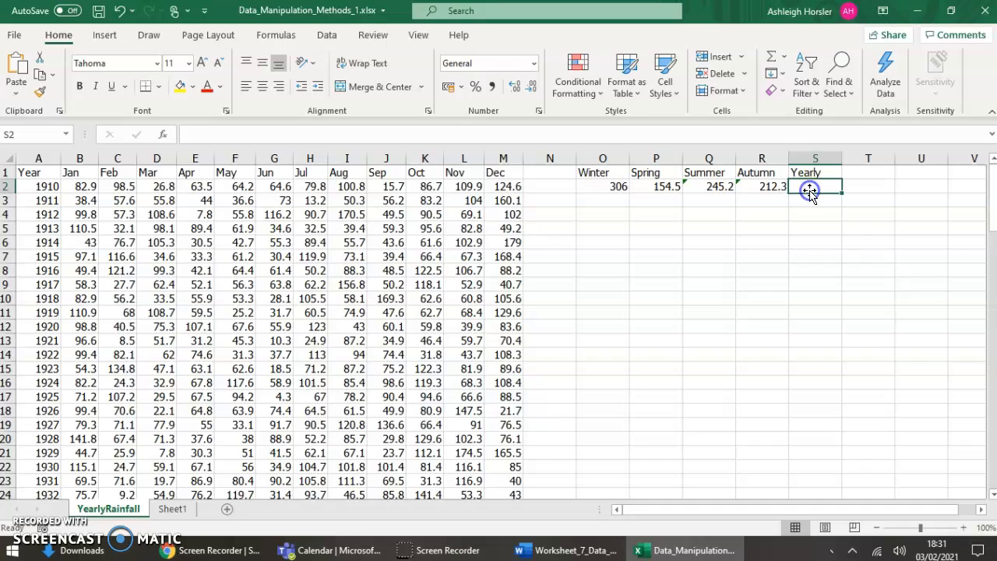
pyautogui.click(773, 61)
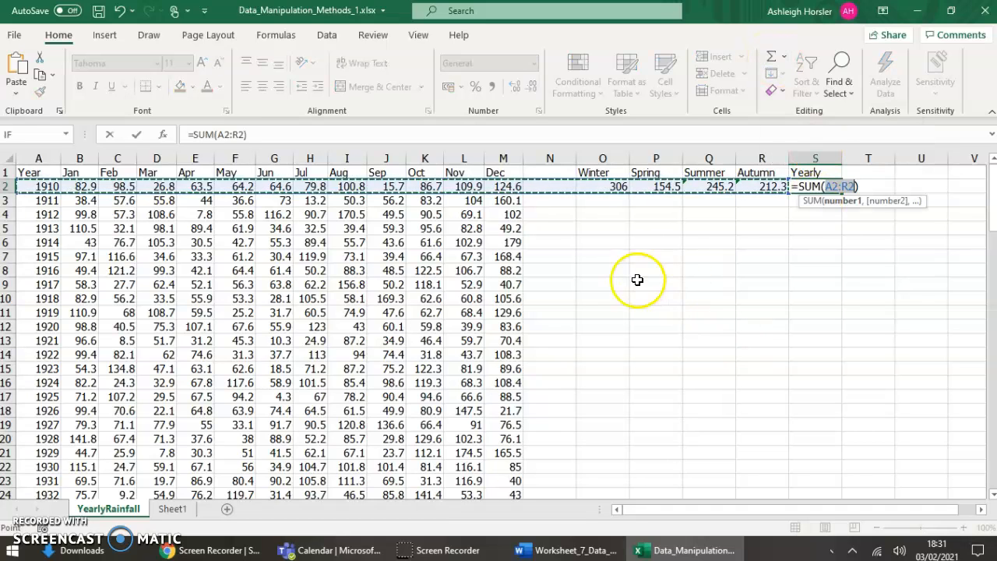
pyautogui.moveTo(601, 187); pyautogui.dragTo(768, 187)
pyautogui.press('Return')
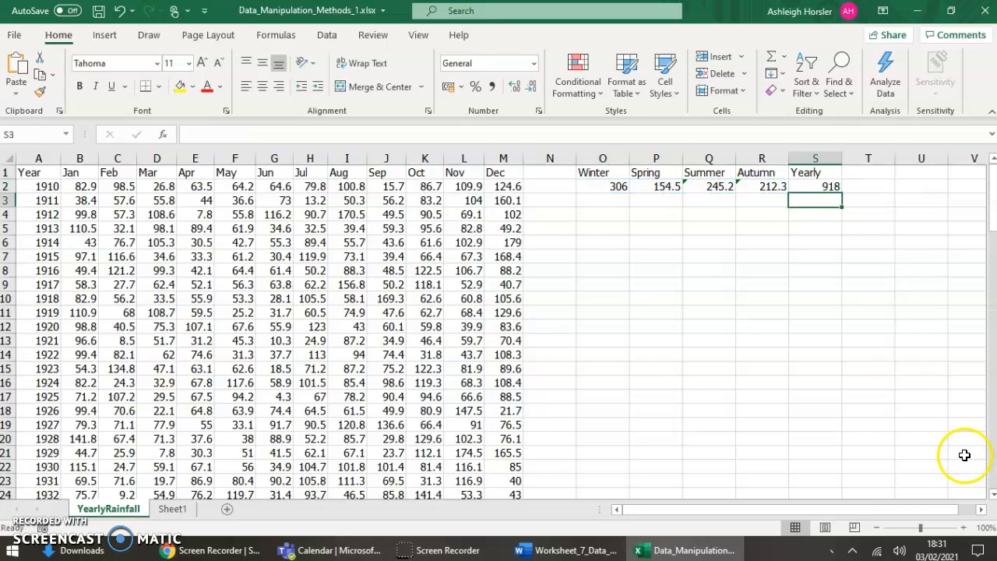
# - Compare the addition formula in the Winter cell O2 with the SUM formula in the Summer cell Q2
pyautogui.moveTo(607, 186); pyautogui.dragTo(645, 184)
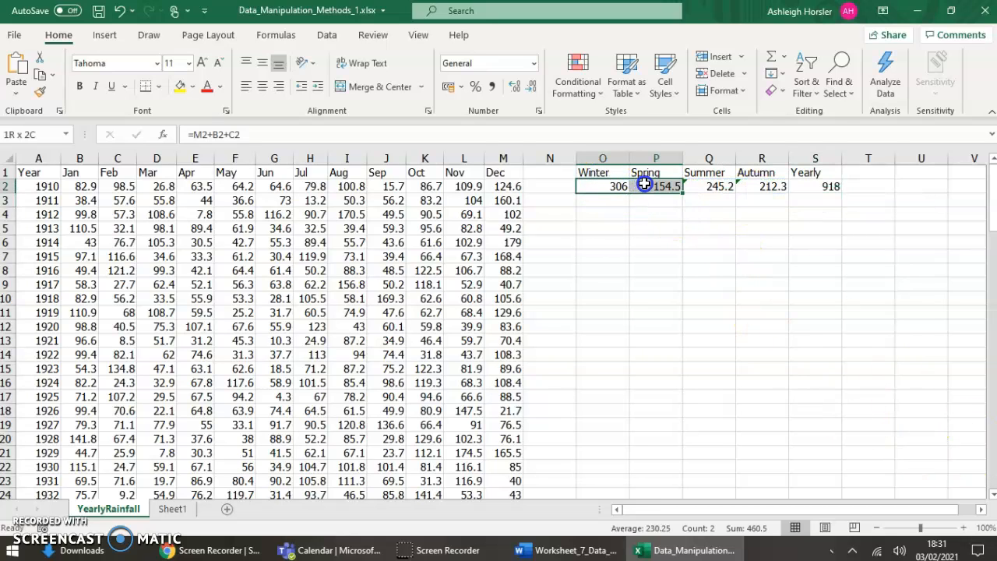
pyautogui.click(659, 236)
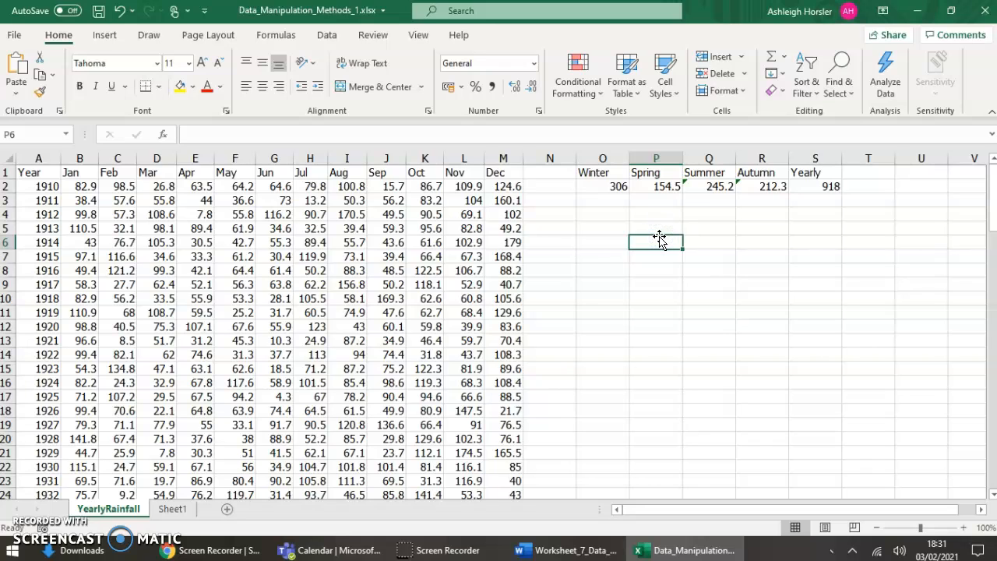
pyautogui.click(600, 185)
pyautogui.click(278, 135)
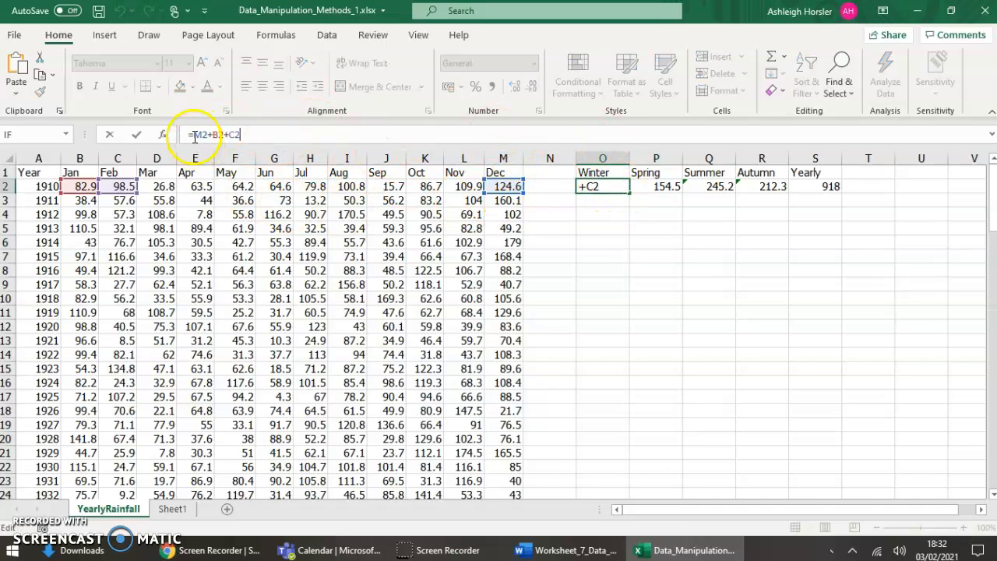
pyautogui.click(721, 187)
pyautogui.click(335, 134)
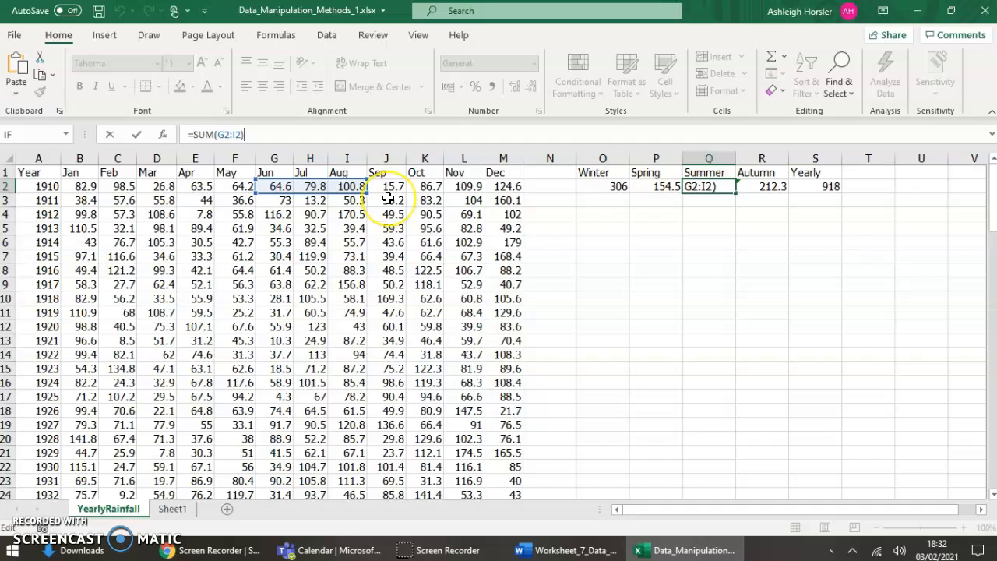
pyautogui.press('Return')
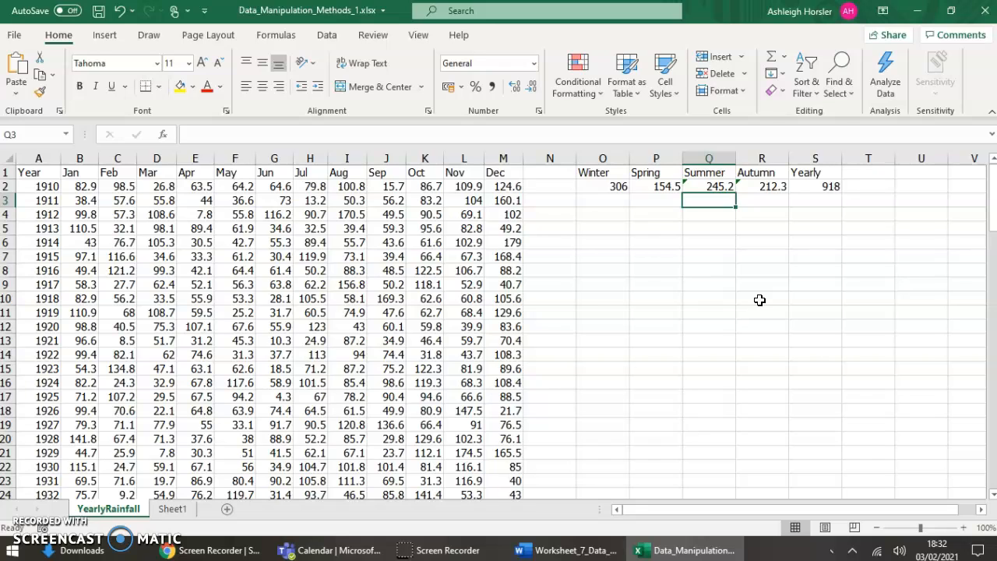
# - Copy the 1910 seasonal and yearly formulas in O2:S2 down to row 6 with the fill handle
pyautogui.click(598, 187)
pyautogui.scroll(-18, 628, 276)
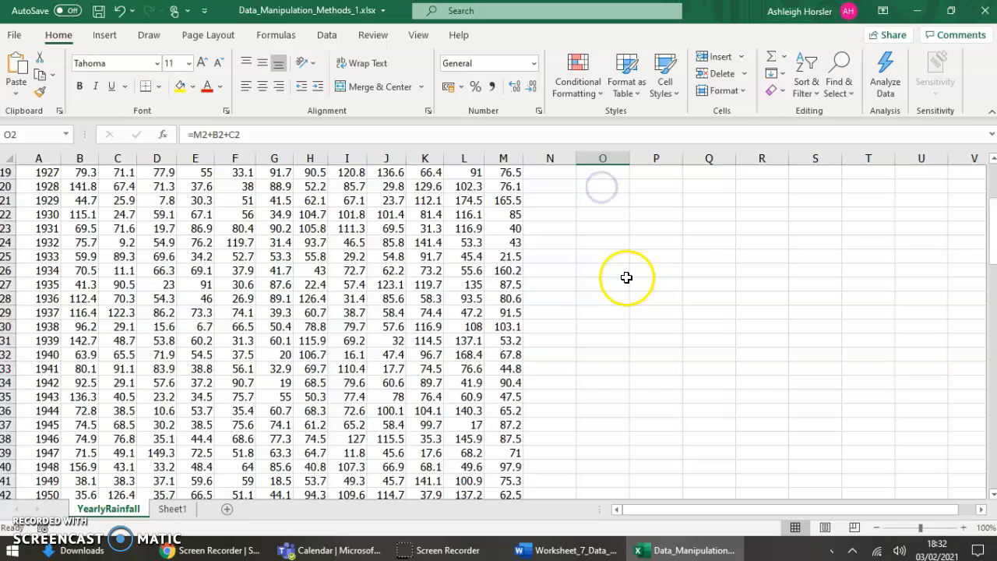
pyautogui.scroll(16, 628, 275)
pyautogui.scroll(2, 628, 274)
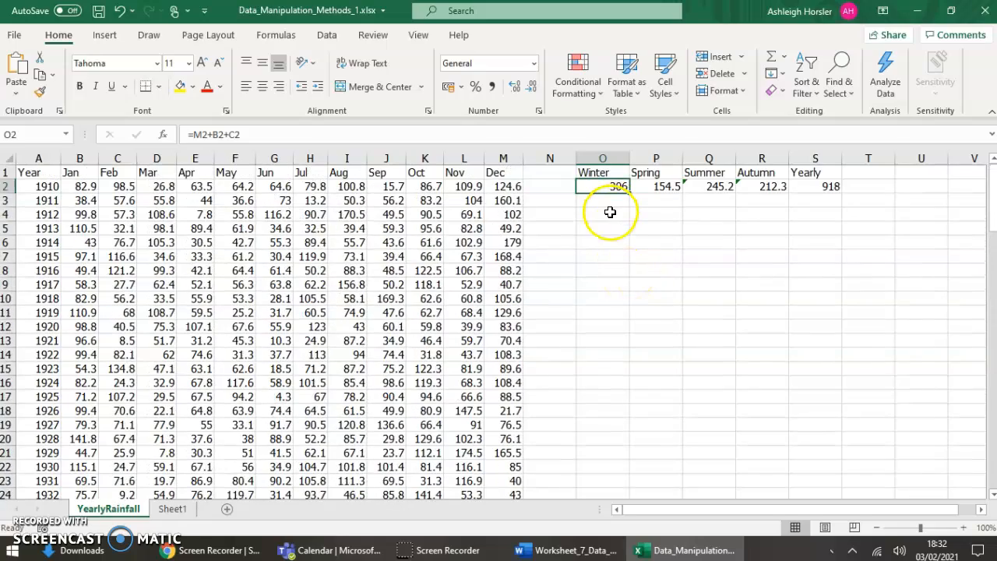
pyautogui.moveTo(616, 185); pyautogui.dragTo(799, 185)
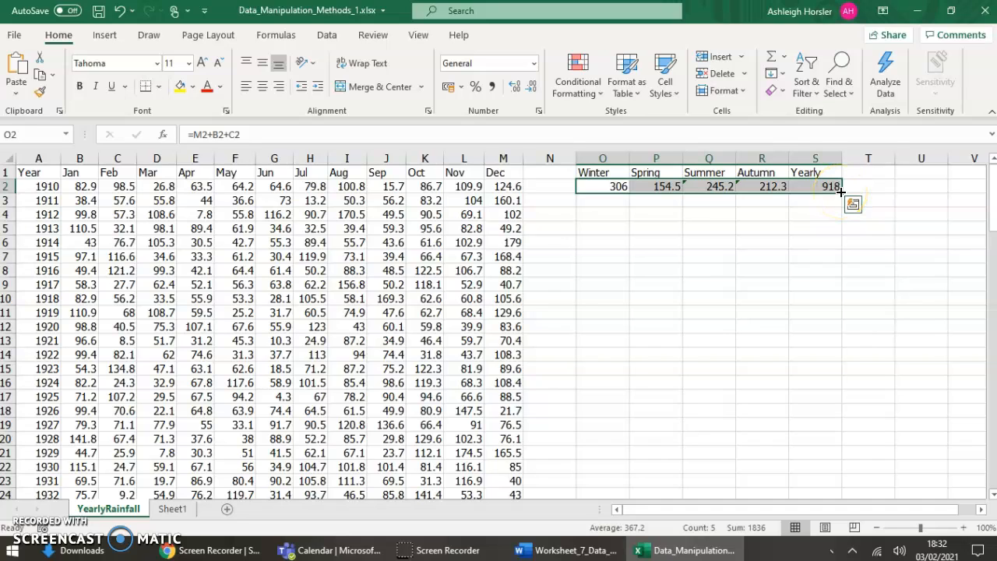
pyautogui.moveTo(840, 192); pyautogui.dragTo(841, 191)
pyautogui.moveTo(841, 243); pyautogui.dragTo(840, 249)
# - Enter May in U3 and fill the month series down to U11
pyautogui.click(887, 199)
pyautogui.click(910, 197)
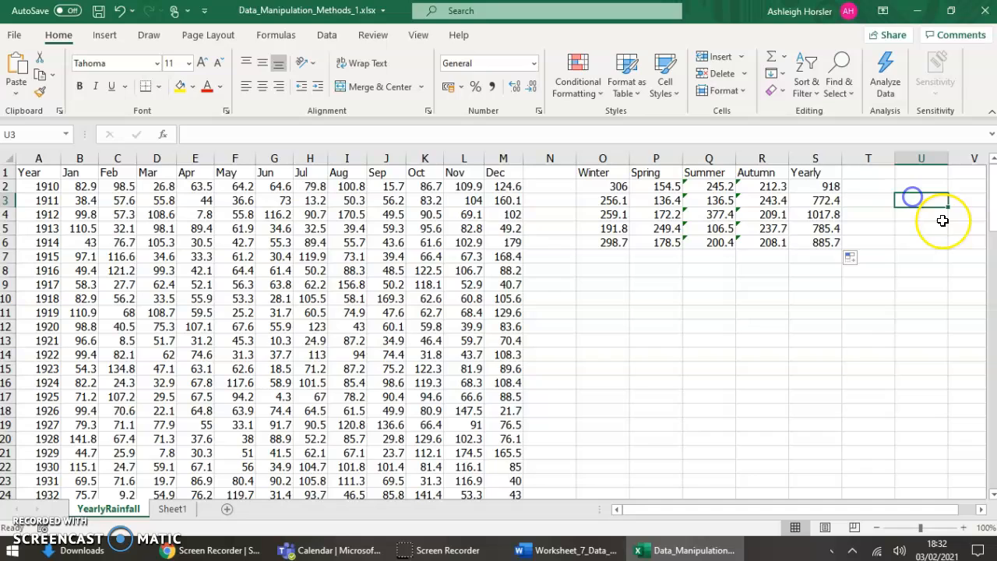
pyautogui.write('May')
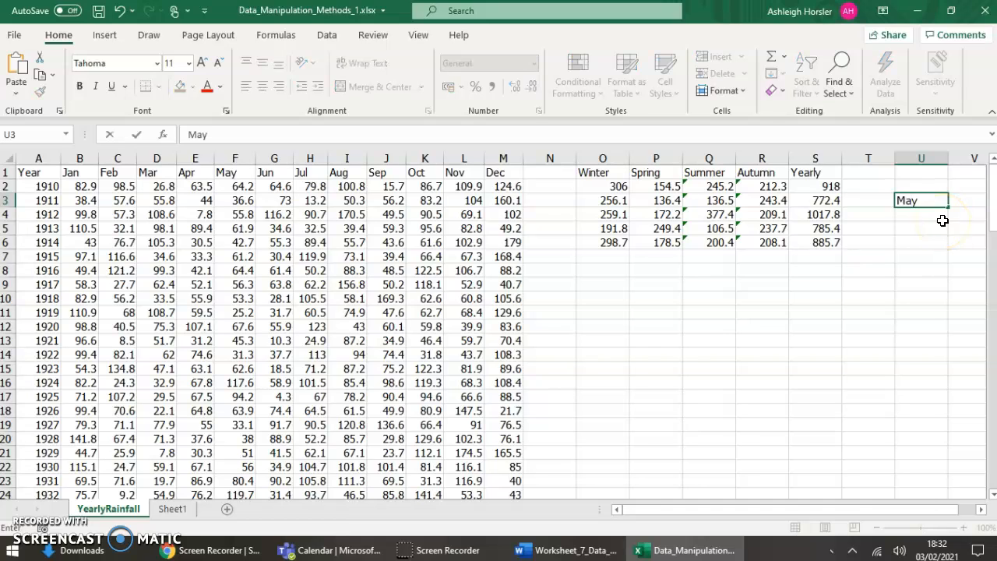
pyautogui.moveTo(949, 208); pyautogui.dragTo(957, 314)
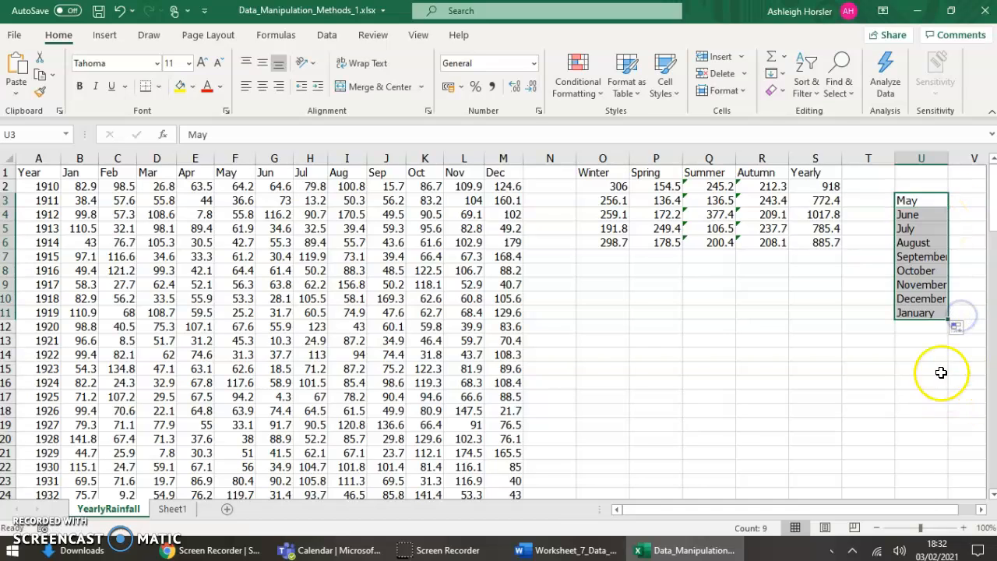
# - Replace U3 with Mon, fill the weekday series down to U11, and clear the contents of U1:U12
pyautogui.click(910, 199)
pyautogui.write('Mon')
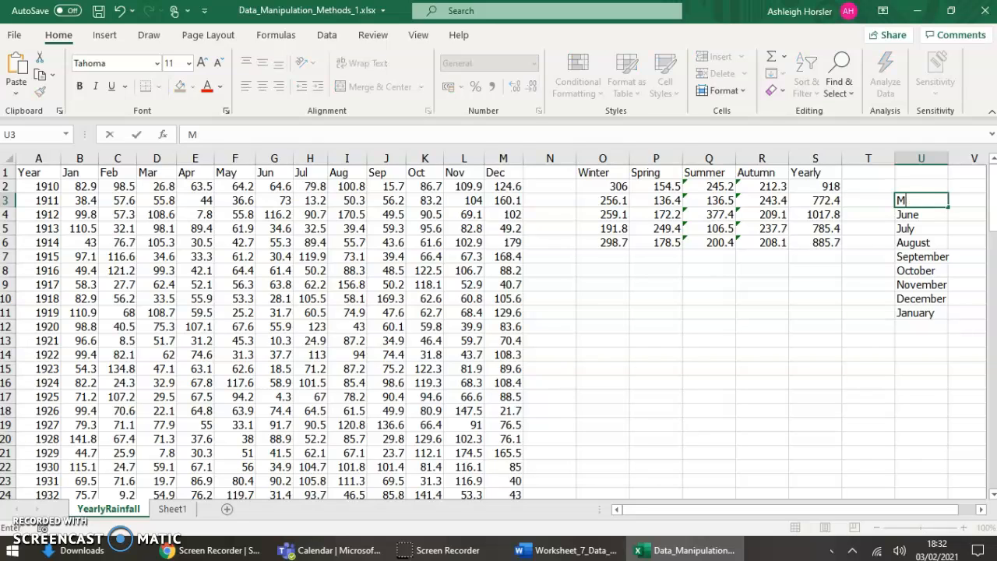
pyautogui.click(945, 215)
pyautogui.moveTo(949, 208); pyautogui.dragTo(951, 318)
pyautogui.moveTo(921, 172); pyautogui.dragTo(929, 333)
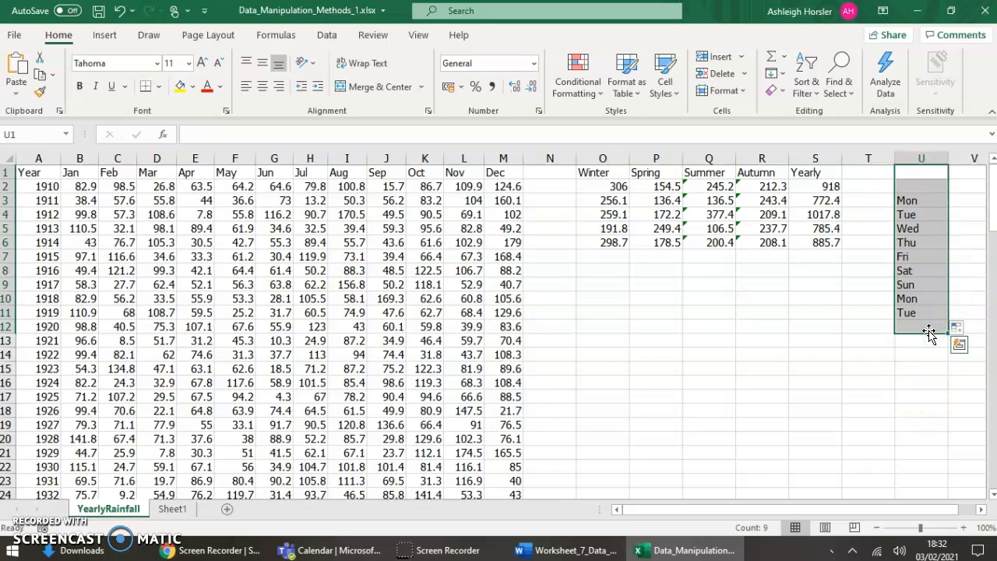
pyautogui.press('Delete')
# - Extend the seasonal and yearly formulas from O6:S6 down to row 110 for the year 2018
pyautogui.moveTo(601, 243); pyautogui.dragTo(797, 243)
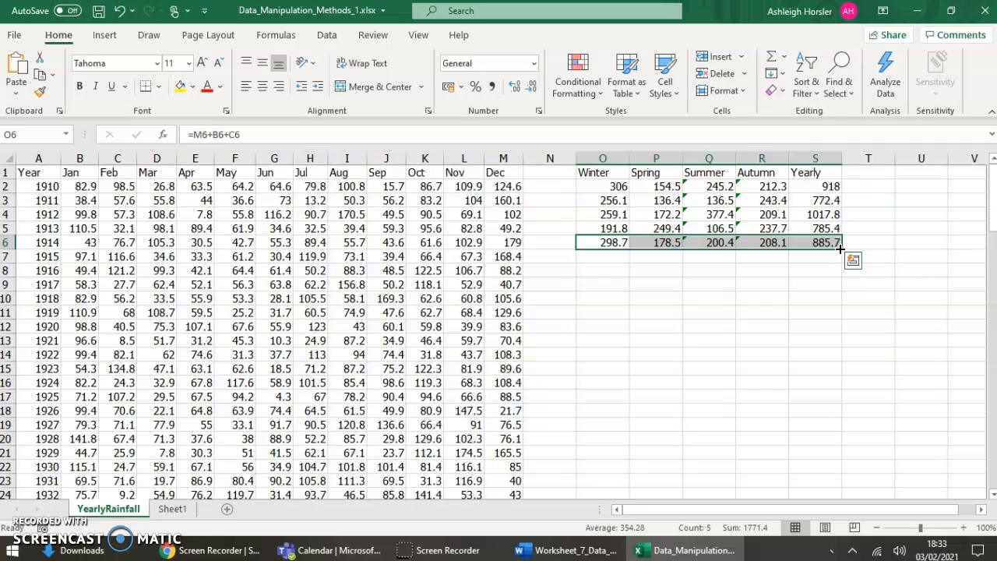
pyautogui.moveTo(840, 248); pyautogui.dragTo(839, 441)
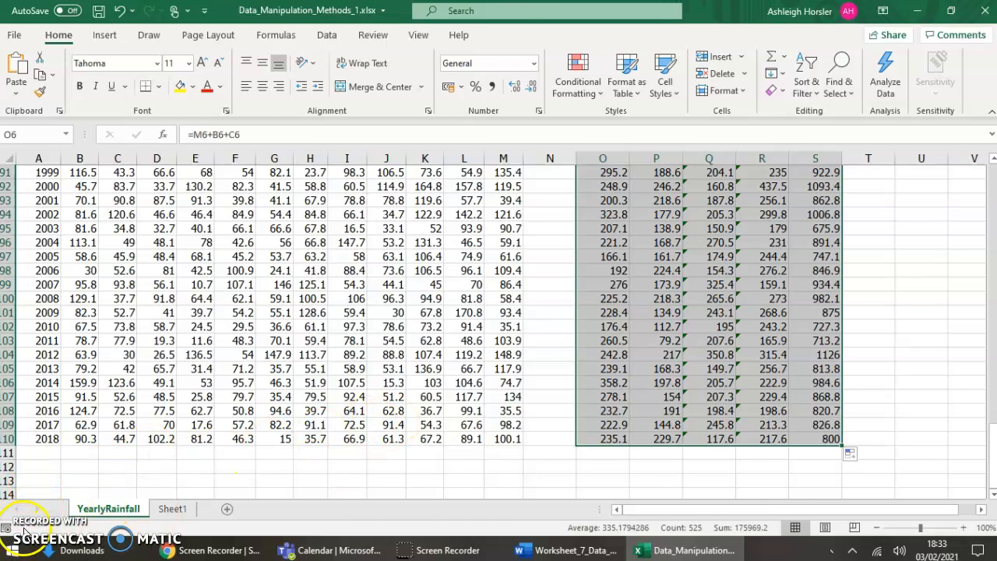
# - Check Task 3 in the Word worksheet, switch back to the Excel rainfall sheet, and narrow the empty column T
pyautogui.hotkey('alt', 'Tab')
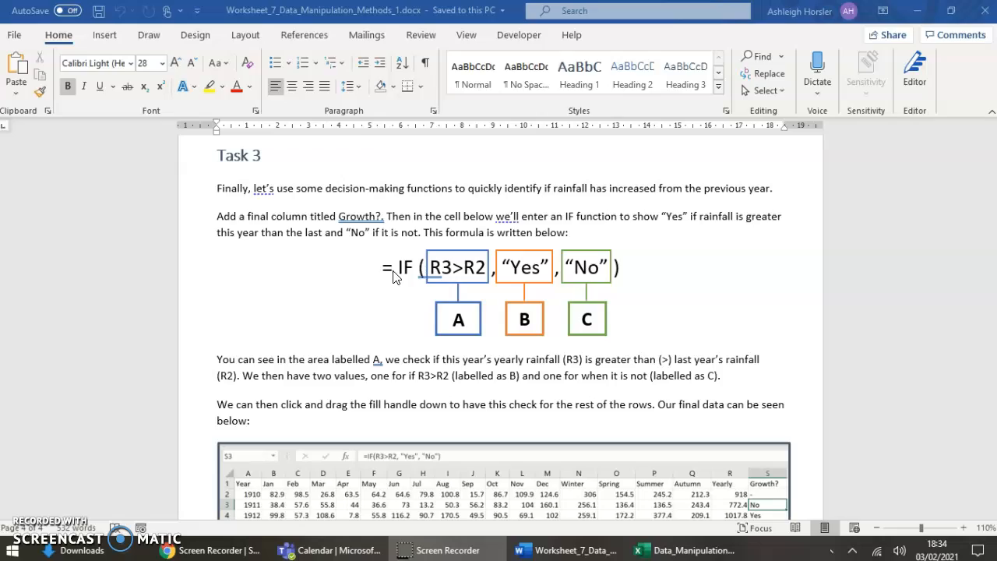
pyautogui.click(676, 552)
pyautogui.scroll(20, 849, 269)
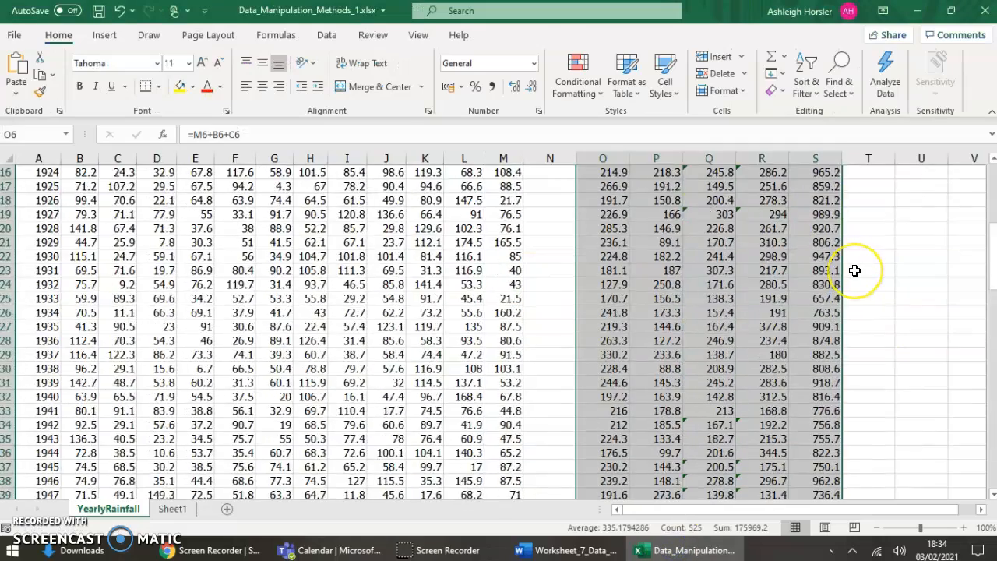
pyautogui.scroll(5, 855, 271)
pyautogui.click(874, 176)
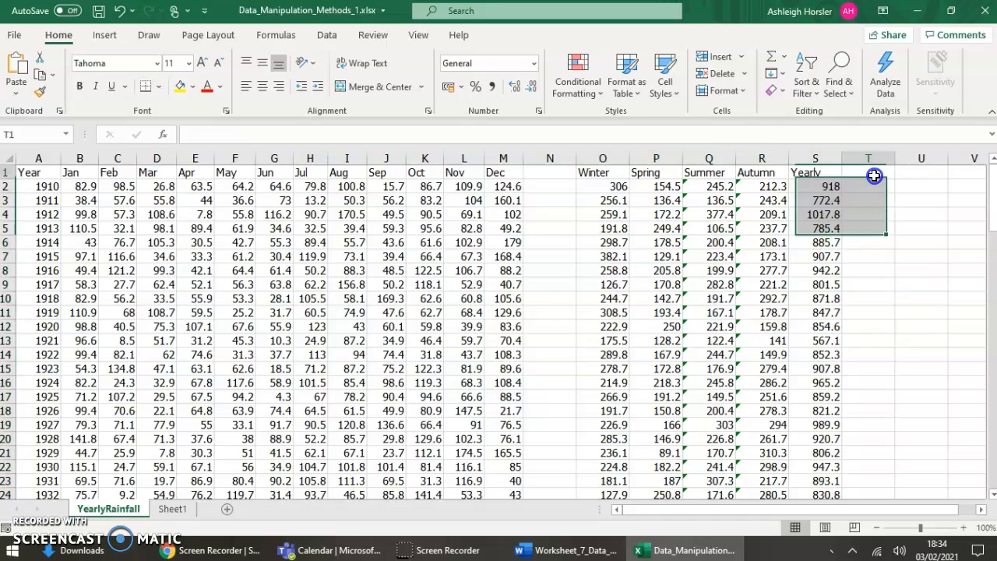
pyautogui.moveTo(892, 158); pyautogui.dragTo(857, 158)
# - Enter the heading Growth? in cell U1
pyautogui.click(873, 176)
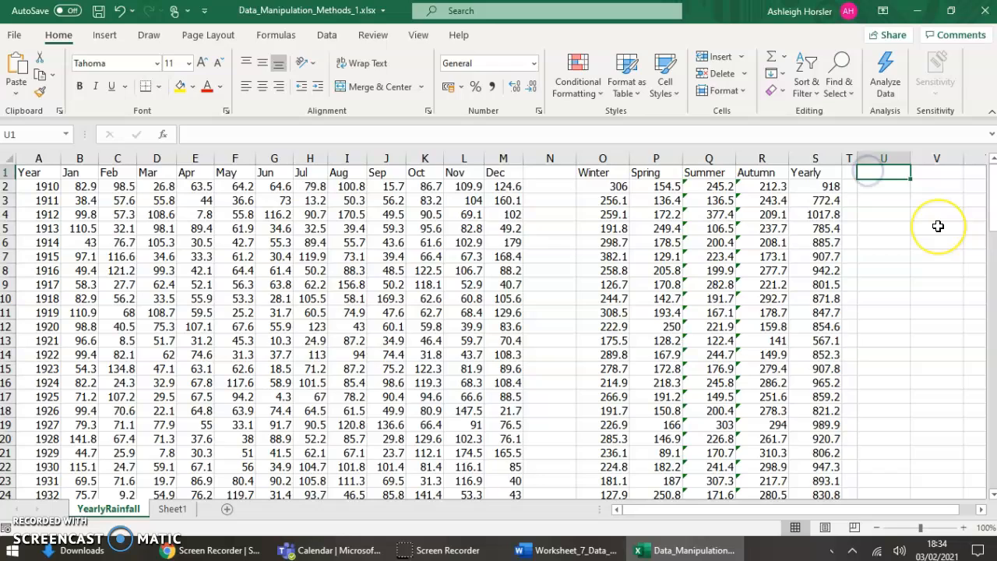
pyautogui.write('Growth')
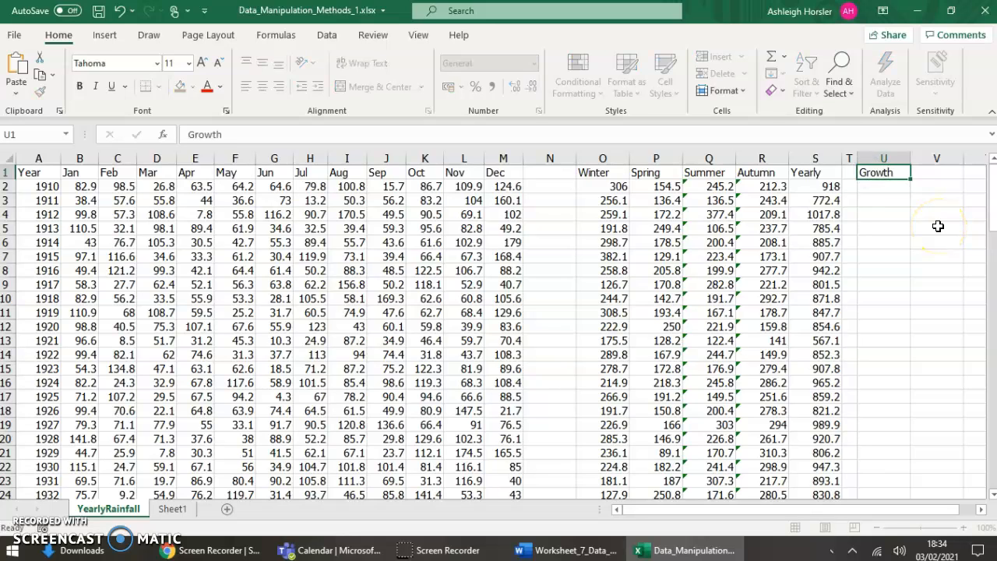
pyautogui.press('Return')
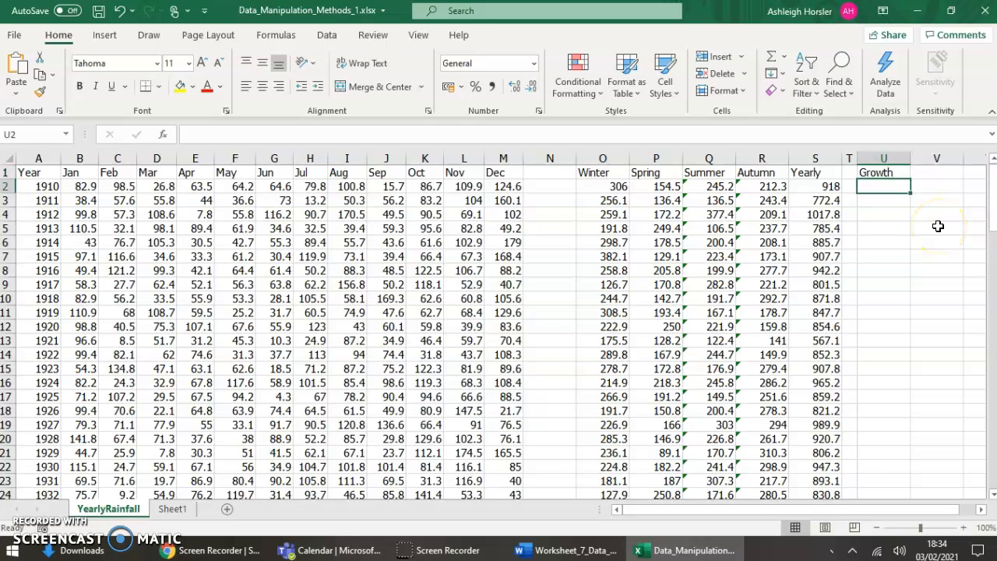
pyautogui.click(876, 173)
pyautogui.click(343, 130)
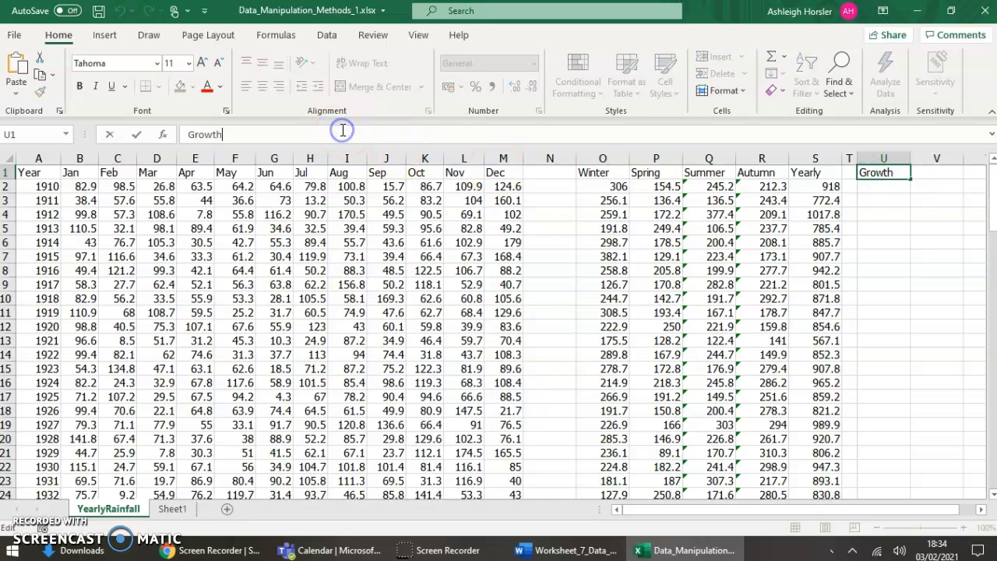
# - Enter a "-" placeholder in U2 for the 1910 growth value
pyautogui.click(884, 191)
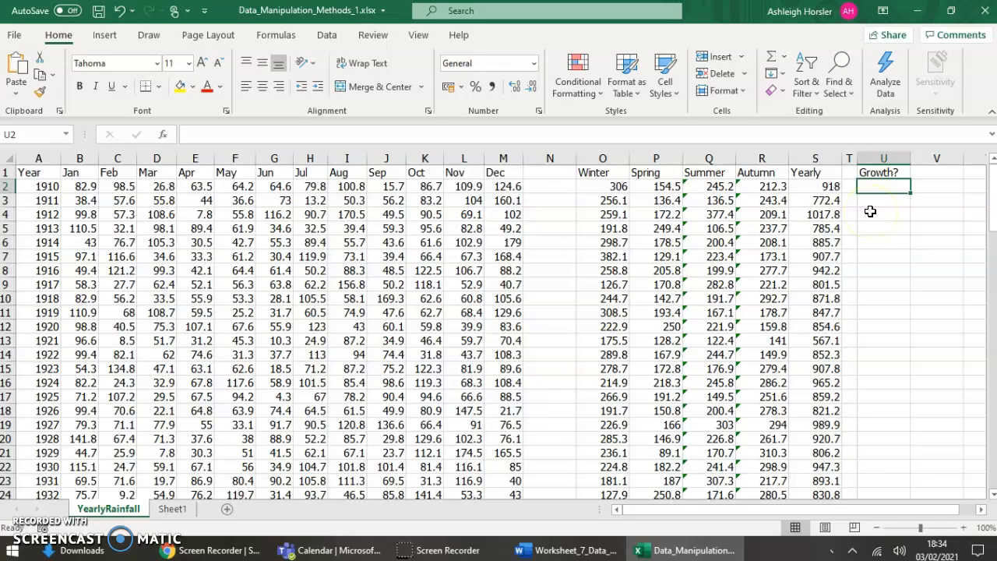
pyautogui.write('-')
pyautogui.press('Return')
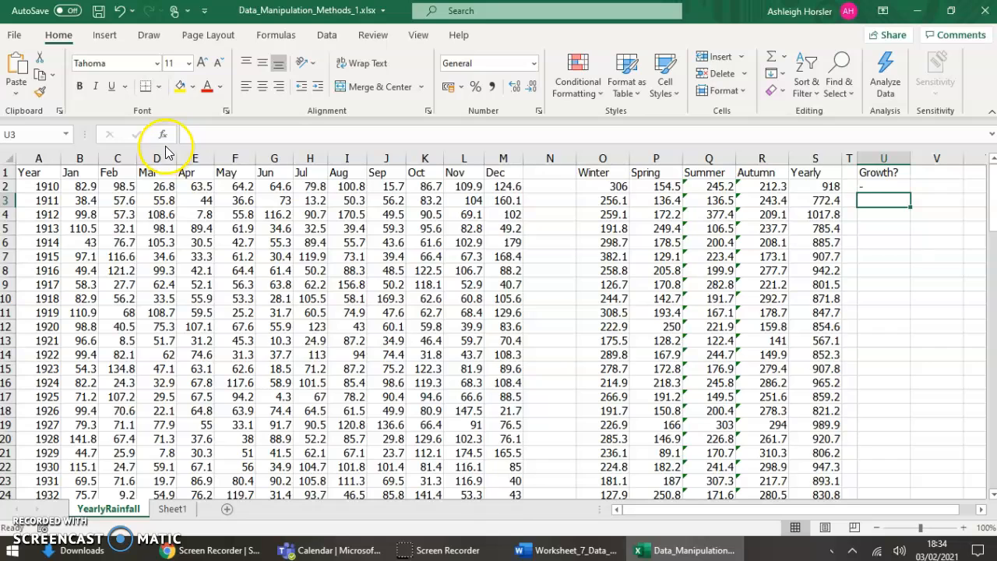
# - Check the IF formula's cell references in the Word worksheet and delete the empty column N in the Excel sheet
pyautogui.click(592, 551)
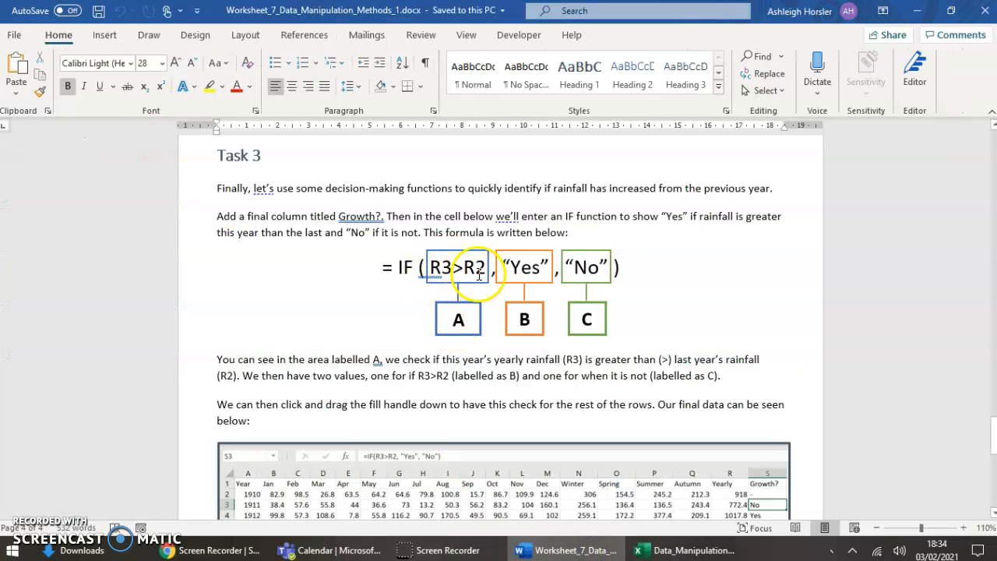
pyautogui.click(686, 551)
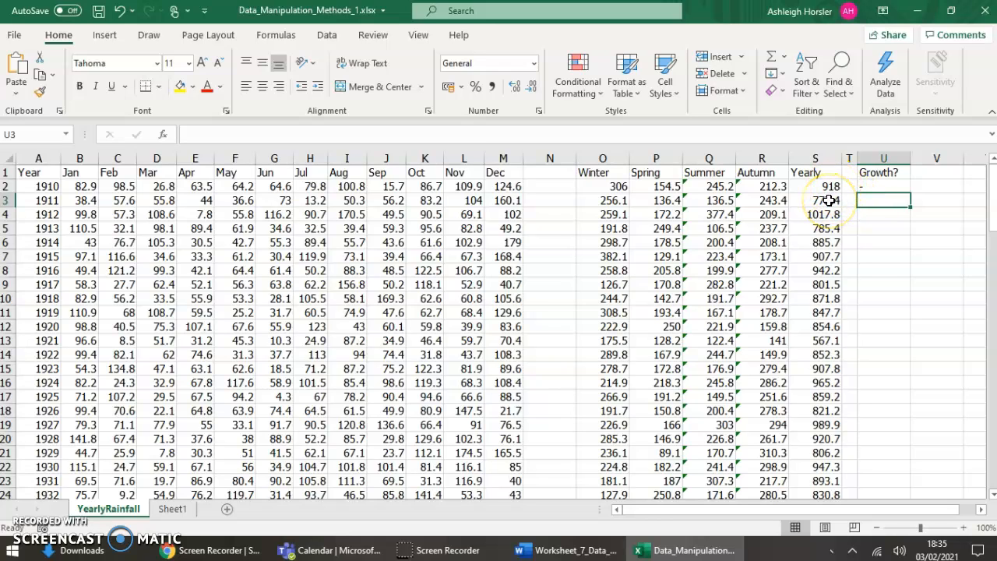
pyautogui.click(549, 153)
pyautogui.rightClick(549, 153)
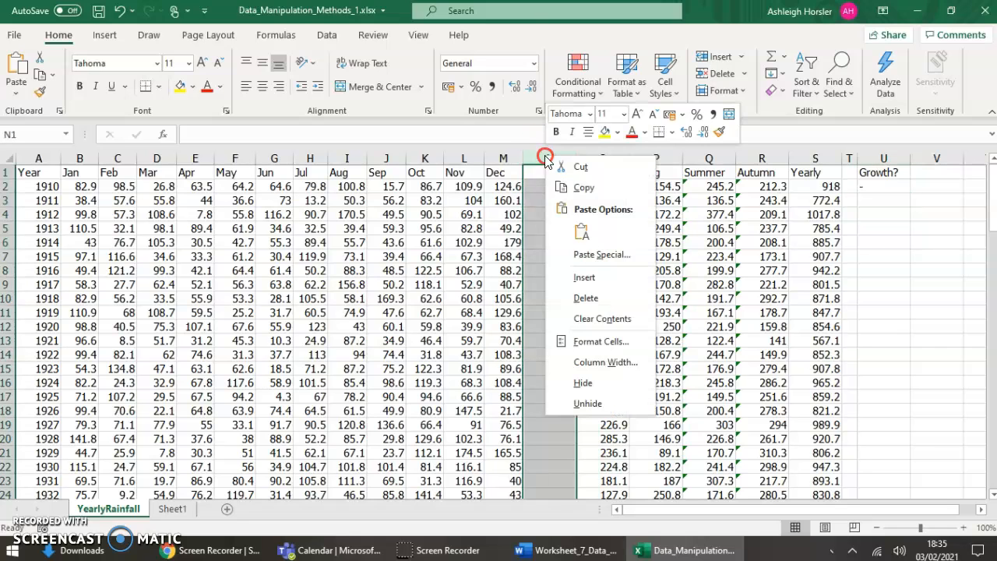
pyautogui.click(586, 299)
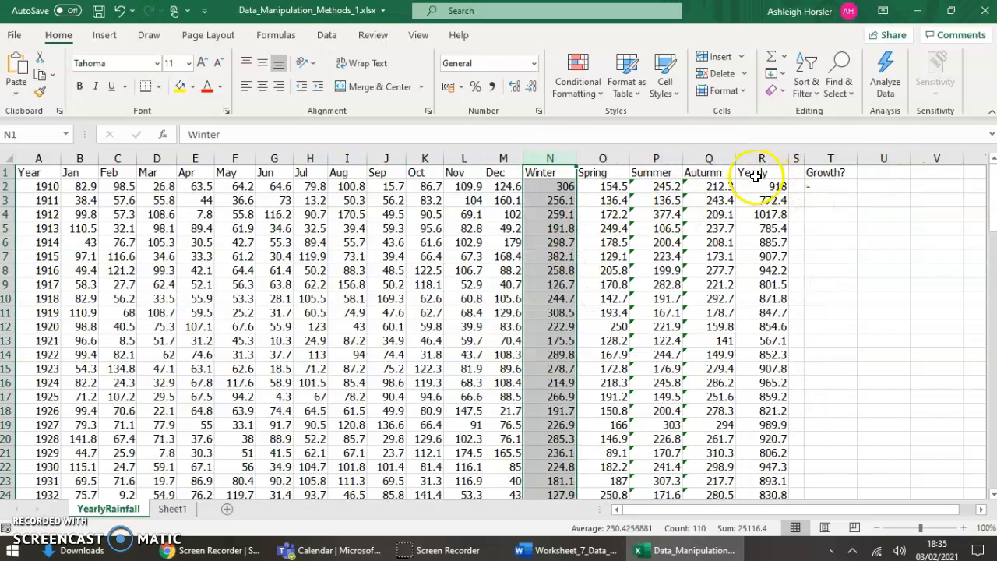
# - Insert the IF function from the Most Recently Used category into the 1911 Growth? cell T3
pyautogui.click(824, 199)
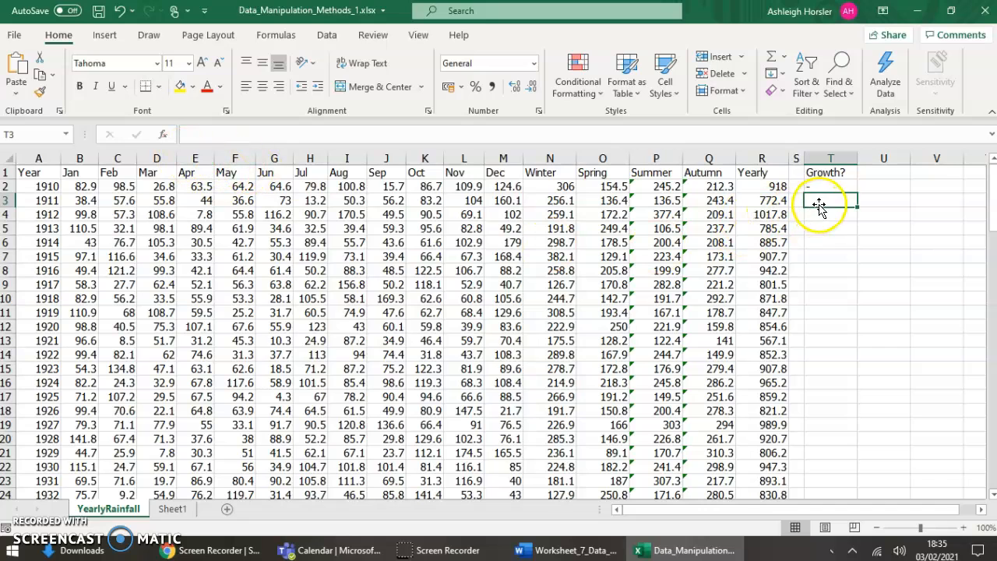
pyautogui.click(164, 135)
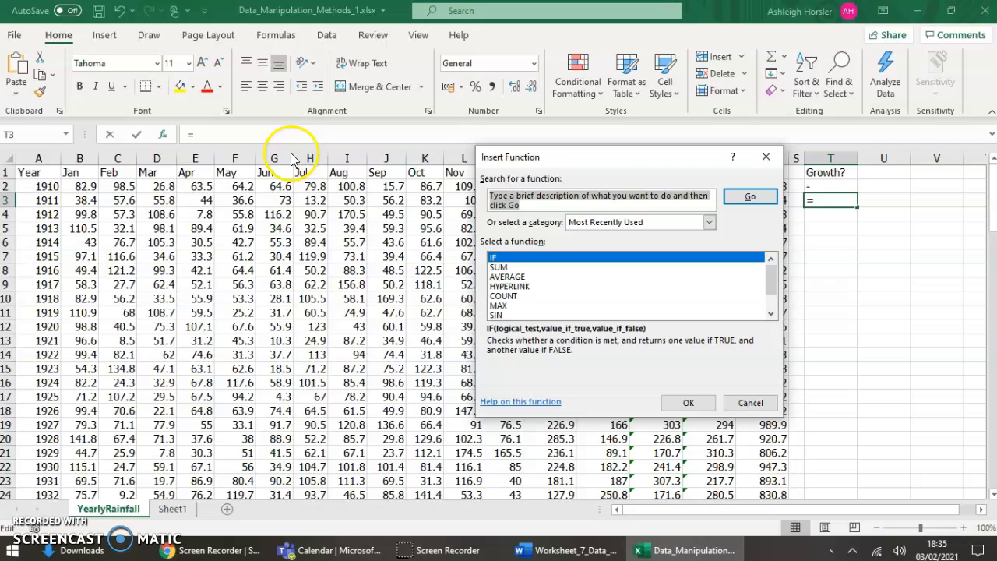
pyautogui.moveTo(592, 158); pyautogui.dragTo(574, 216)
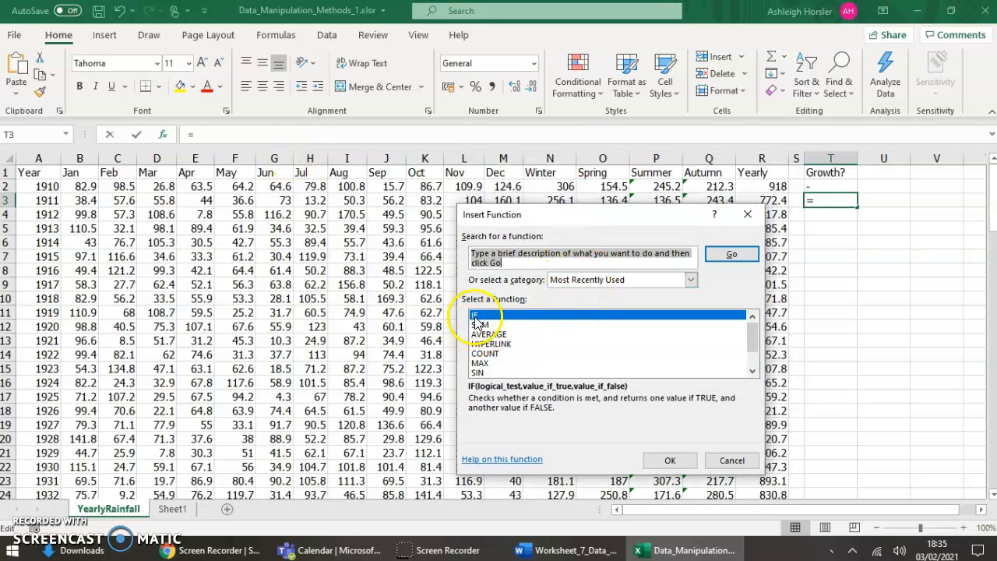
pyautogui.click(578, 279)
pyautogui.click(578, 300)
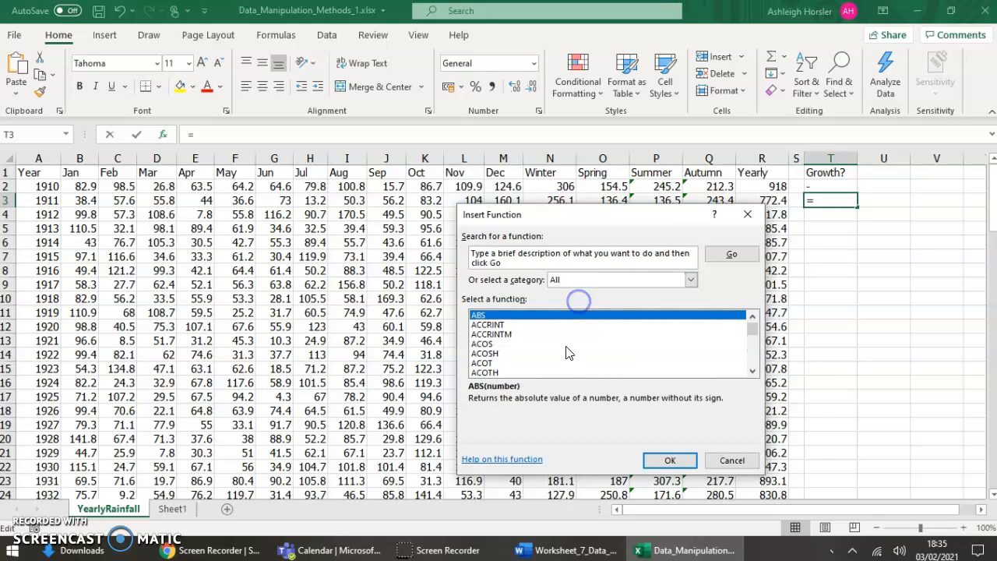
pyautogui.scroll(-12, 567, 346)
pyautogui.click(568, 278)
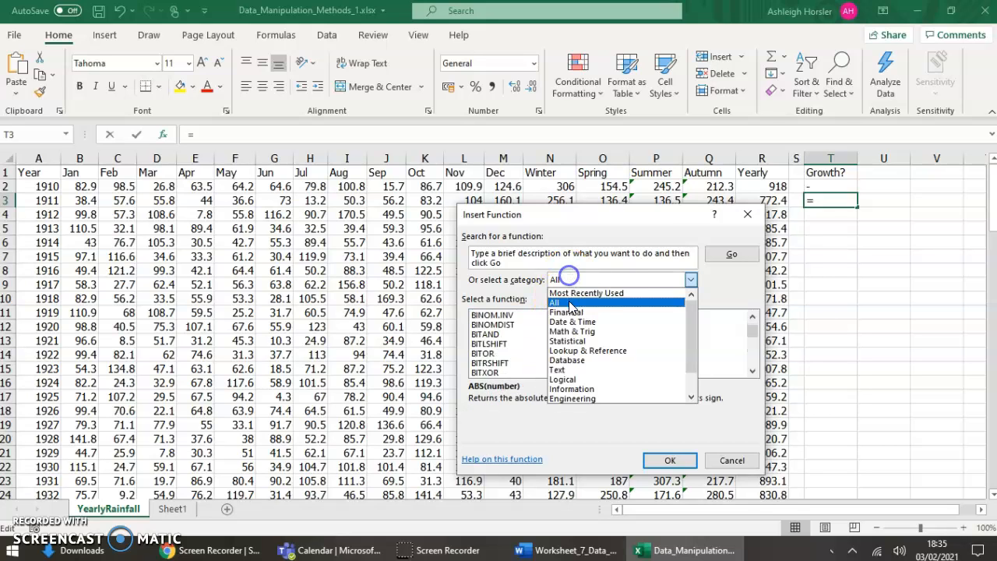
pyautogui.click(569, 293)
pyautogui.doubleClick(476, 315)
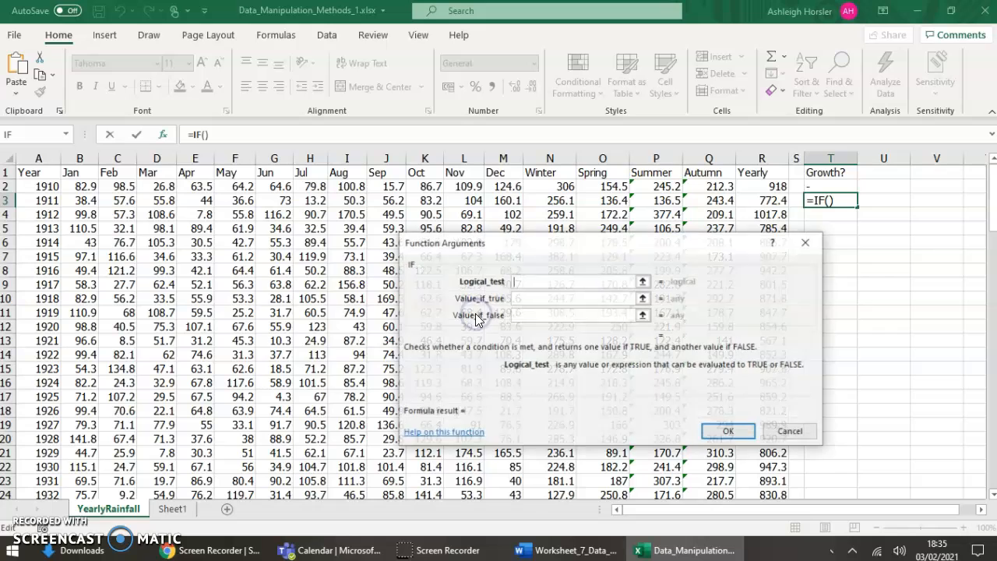
pyautogui.moveTo(588, 220); pyautogui.dragTo(452, 224)
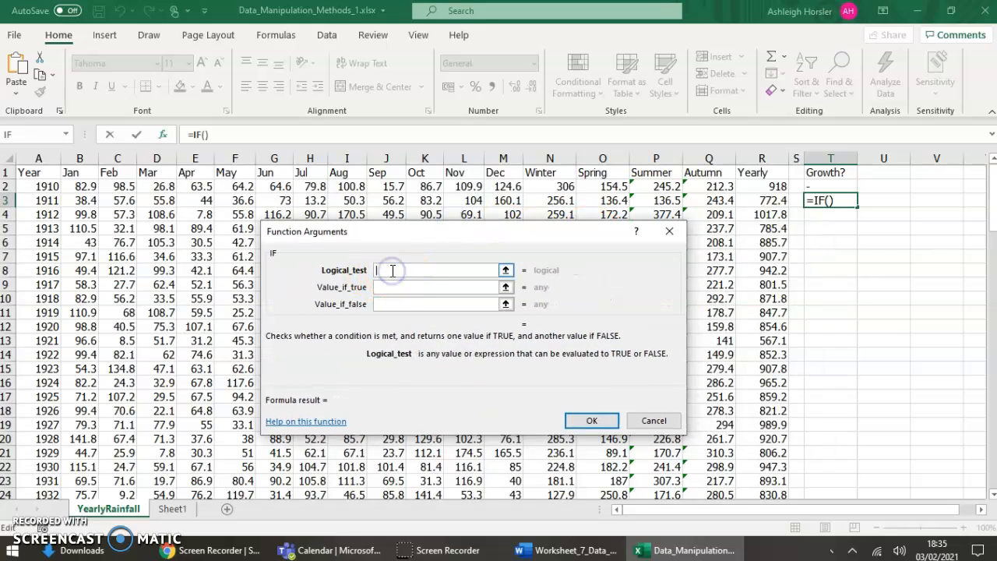
pyautogui.click(767, 186)
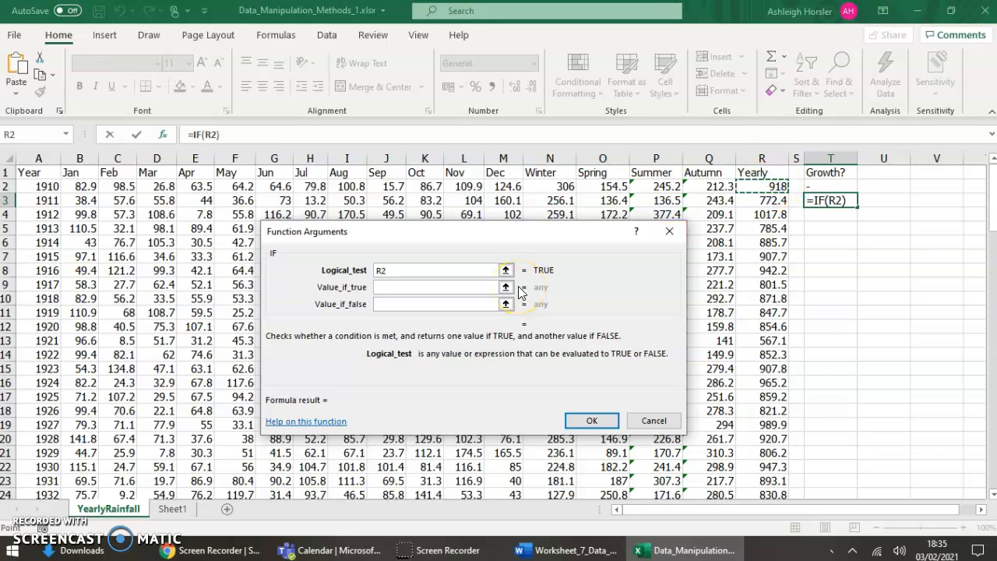
pyautogui.click(578, 551)
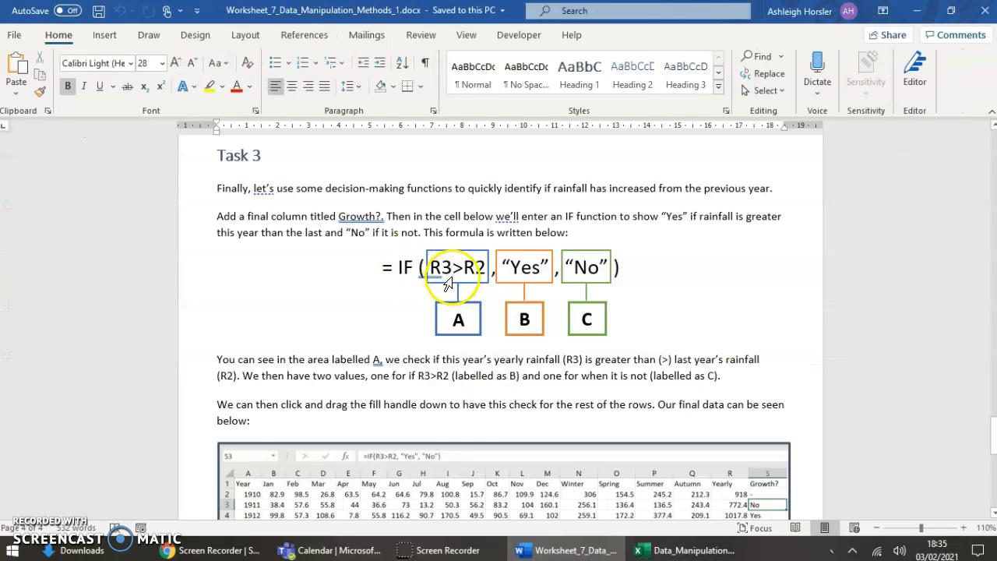
pyautogui.click(686, 551)
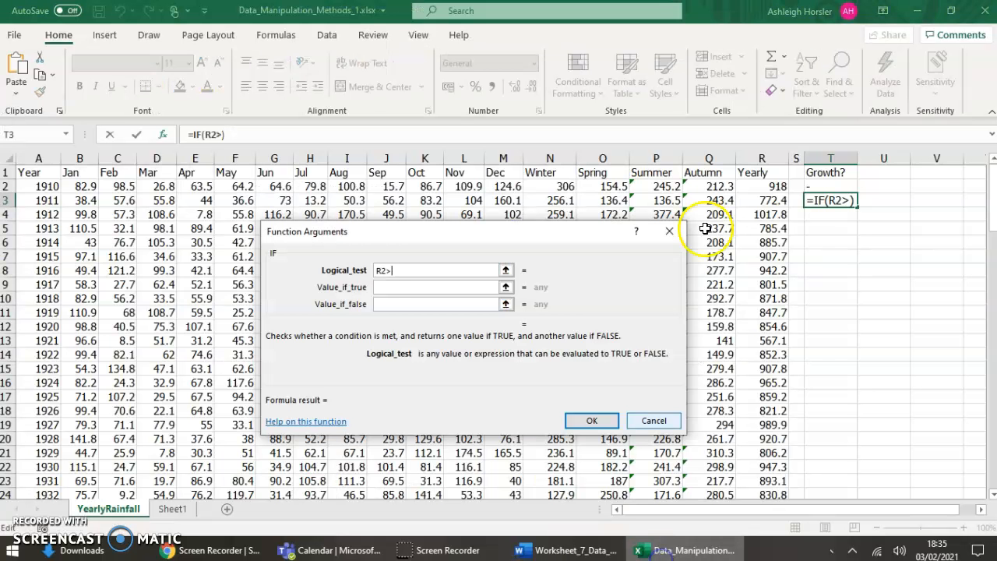
pyautogui.click(345, 269)
pyautogui.press('BackSpace')
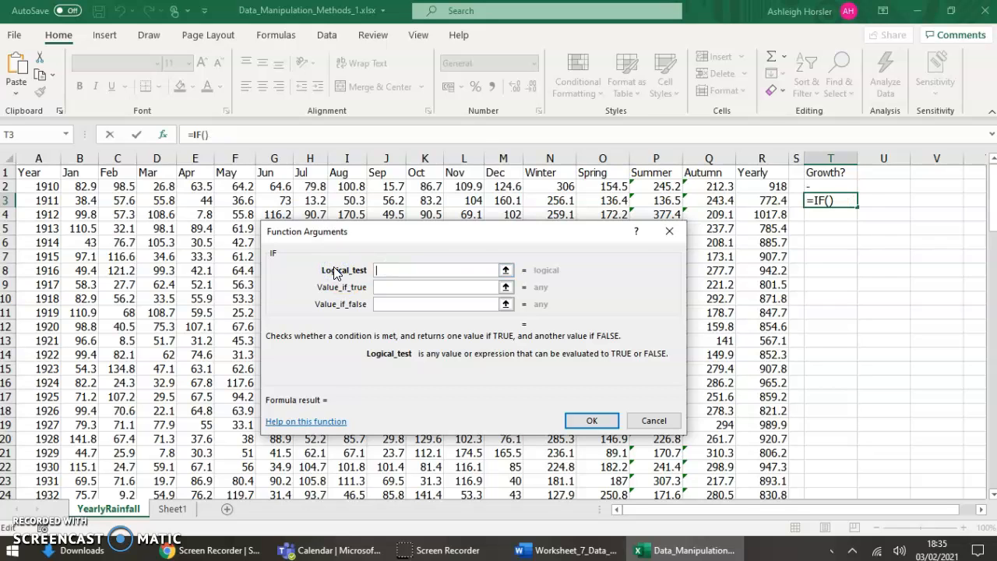
# - Set the IF arguments for T3 to logical test R3>R2, Yes if true and No if false, and accept the formula
pyautogui.click(769, 201)
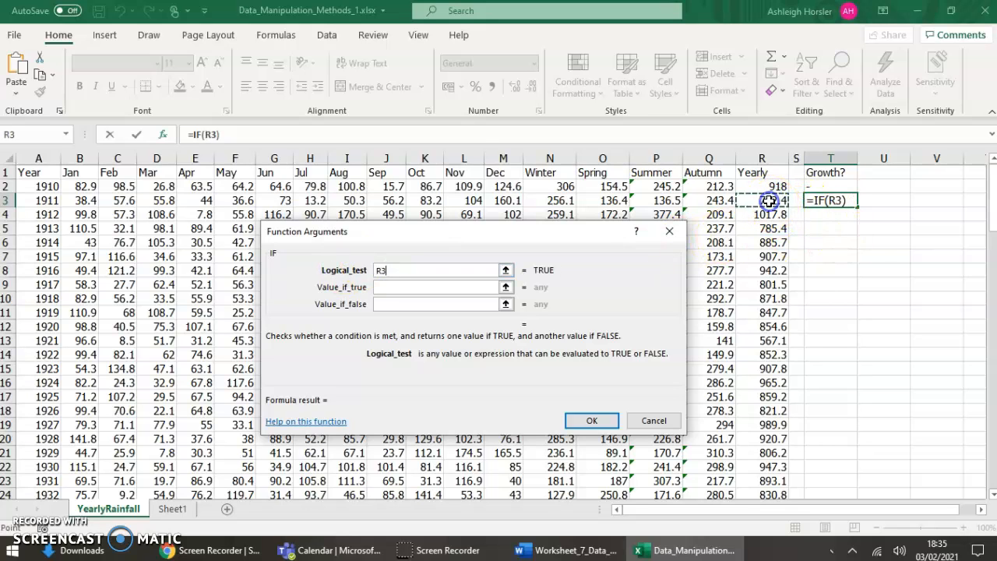
pyautogui.click(408, 269)
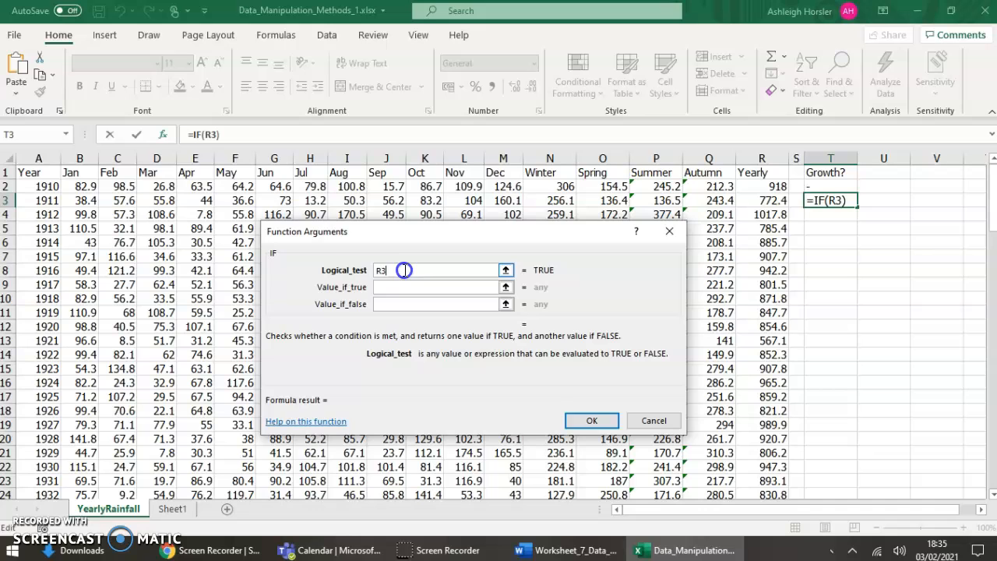
pyautogui.write('>')
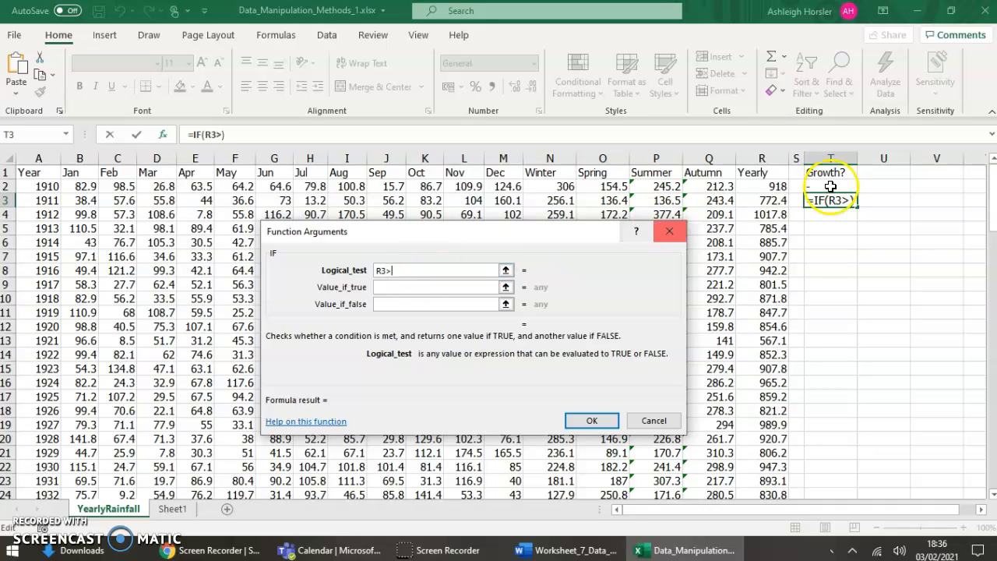
pyautogui.click(777, 186)
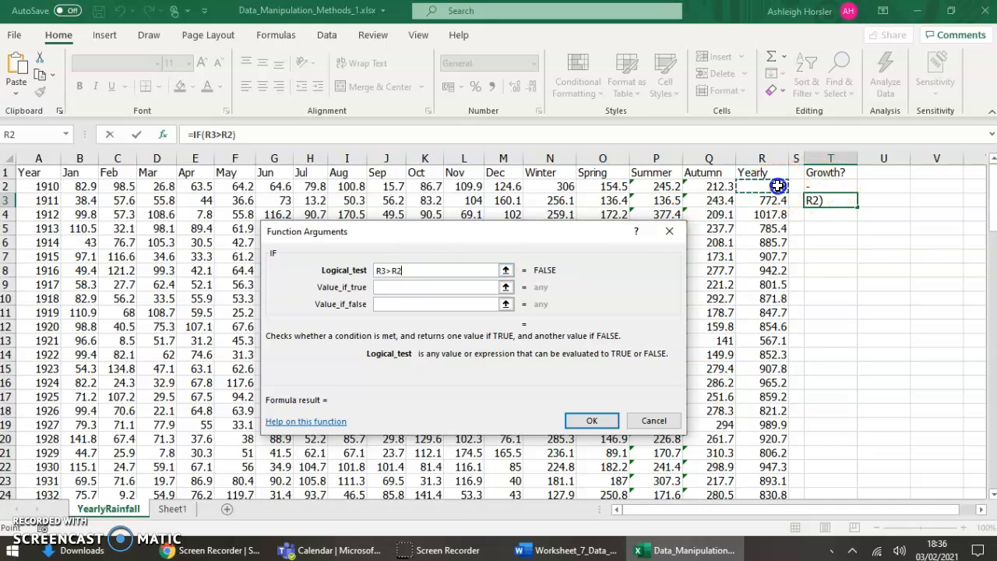
pyautogui.click(405, 288)
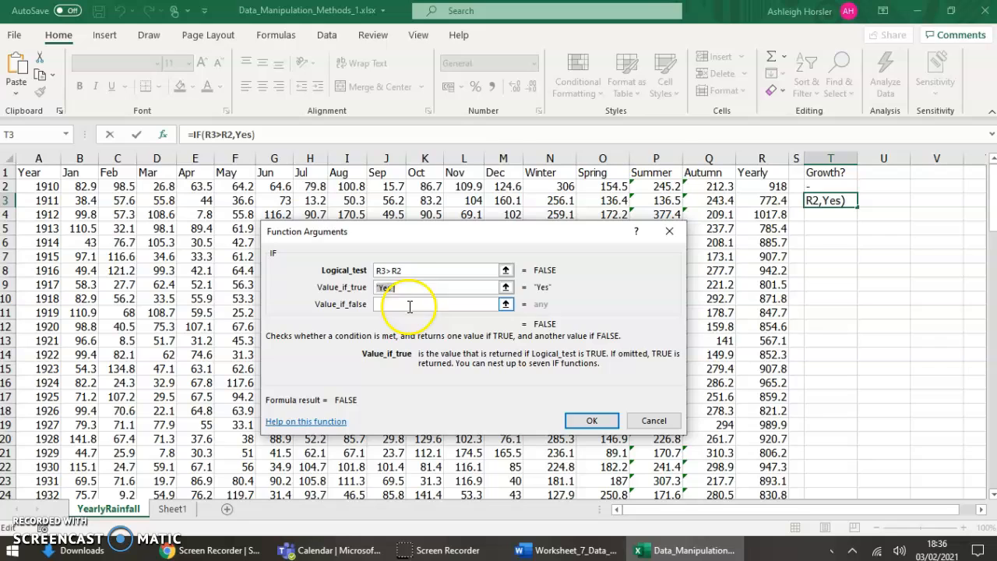
pyautogui.click(409, 305)
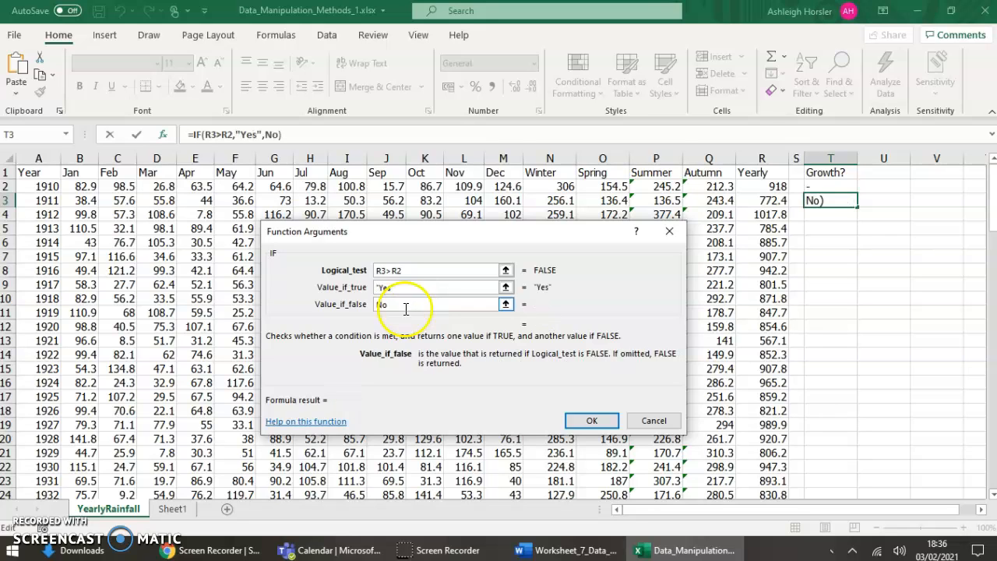
pyautogui.click(402, 288)
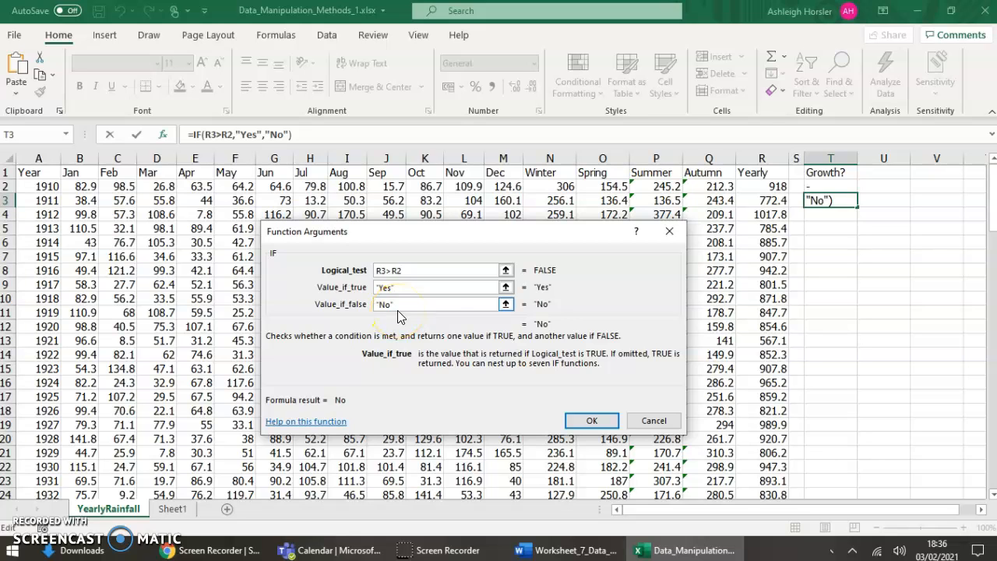
pyautogui.click(594, 421)
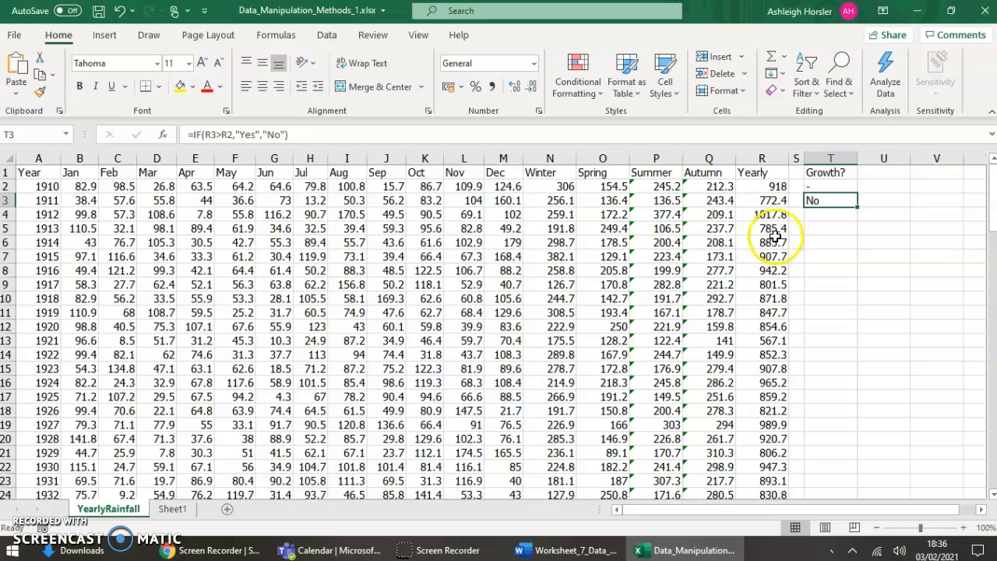
# - Fill the Growth? formula in T3 down to the 2018 row, T110
pyautogui.moveTo(859, 205); pyautogui.dragTo(860, 472)
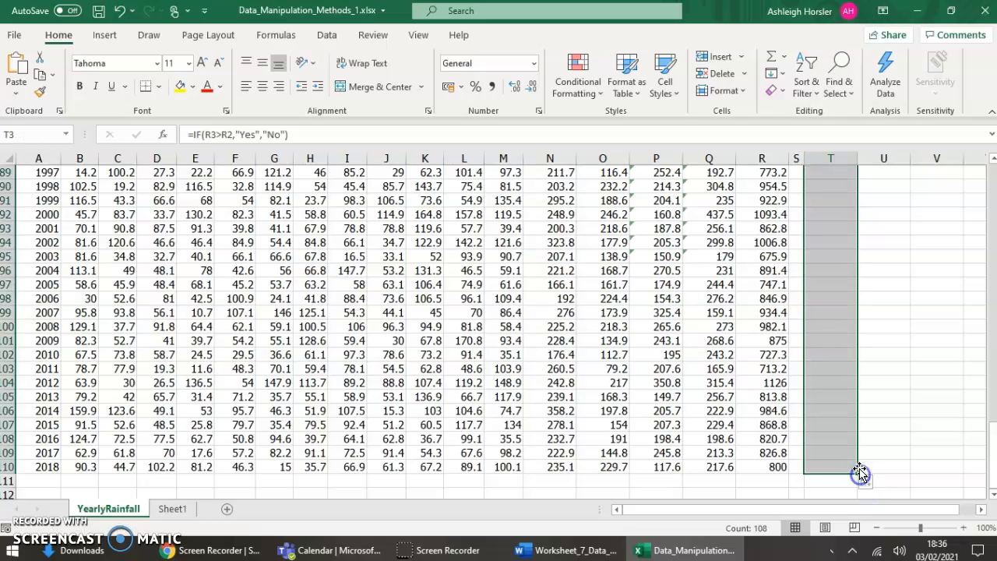
pyautogui.scroll(20, 889, 408)
pyautogui.scroll(9, 889, 408)
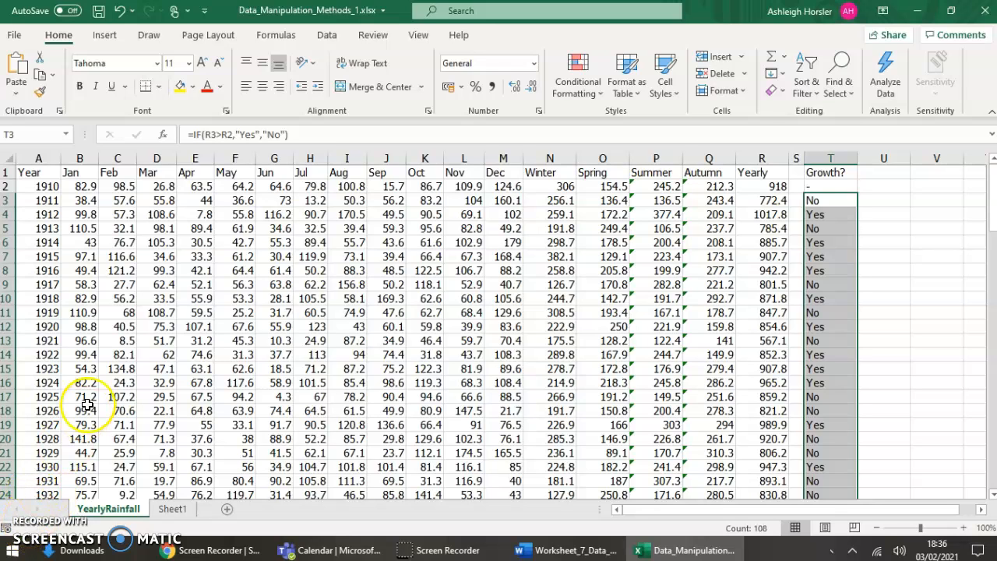
pyautogui.click(33, 538)
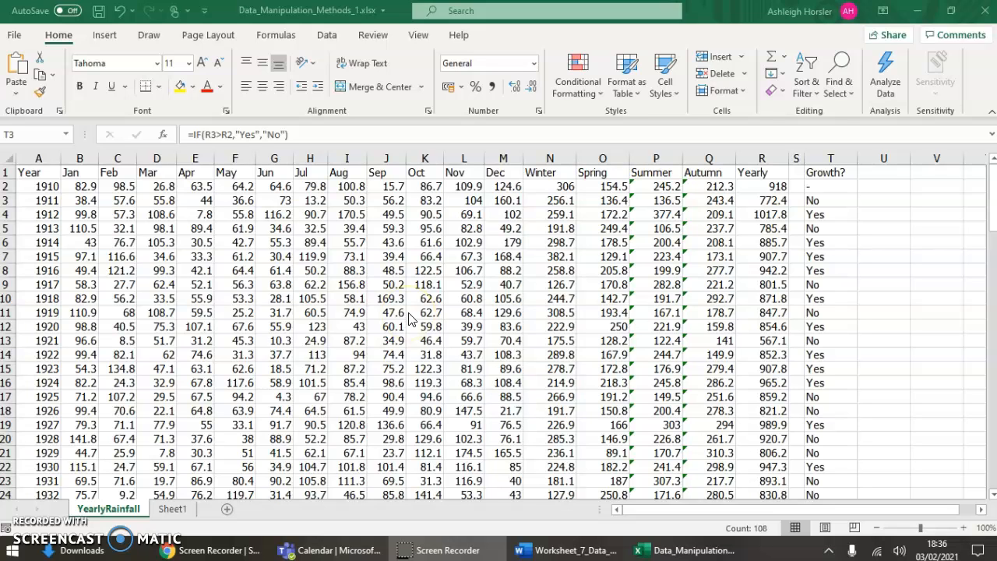
# - Centre the contents of columns A to T horizontally
pyautogui.click(35, 157)
pyautogui.moveTo(35, 157); pyautogui.dragTo(829, 156)
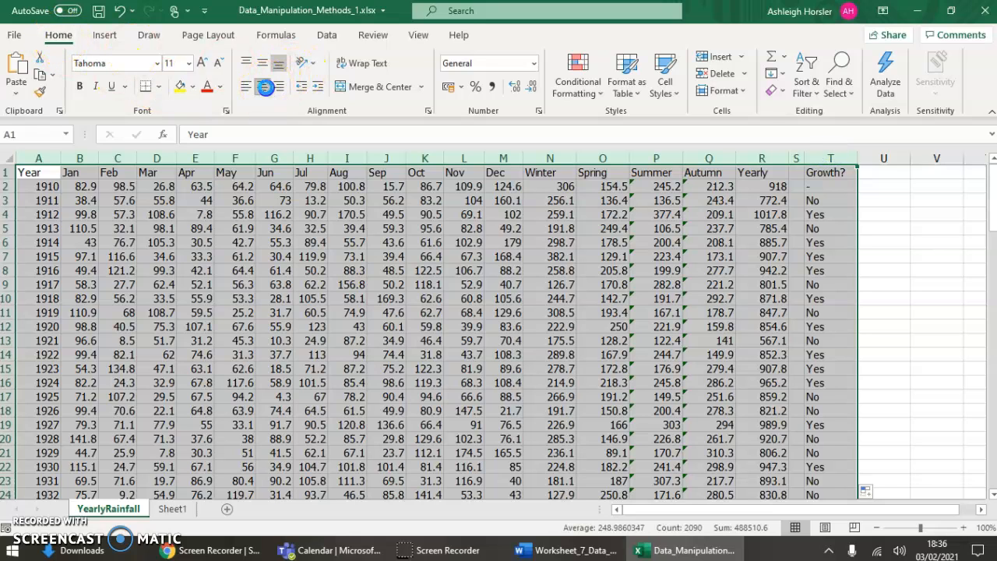
pyautogui.click(264, 87)
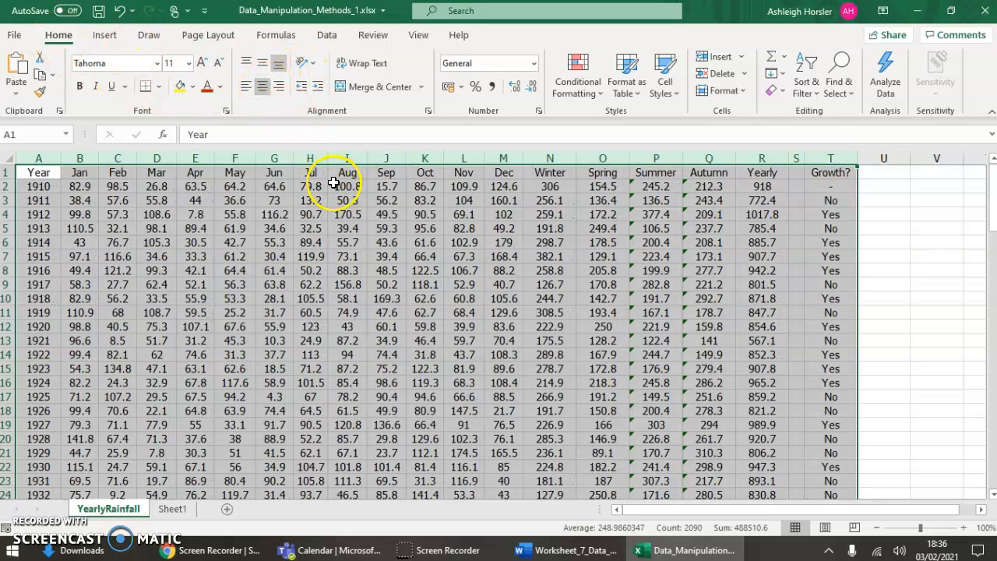
pyautogui.click(145, 187)
# - Fill the heading row from Year to Growth?, A1:T1, with a light blue theme colour
pyautogui.moveTo(33, 172); pyautogui.dragTo(830, 169)
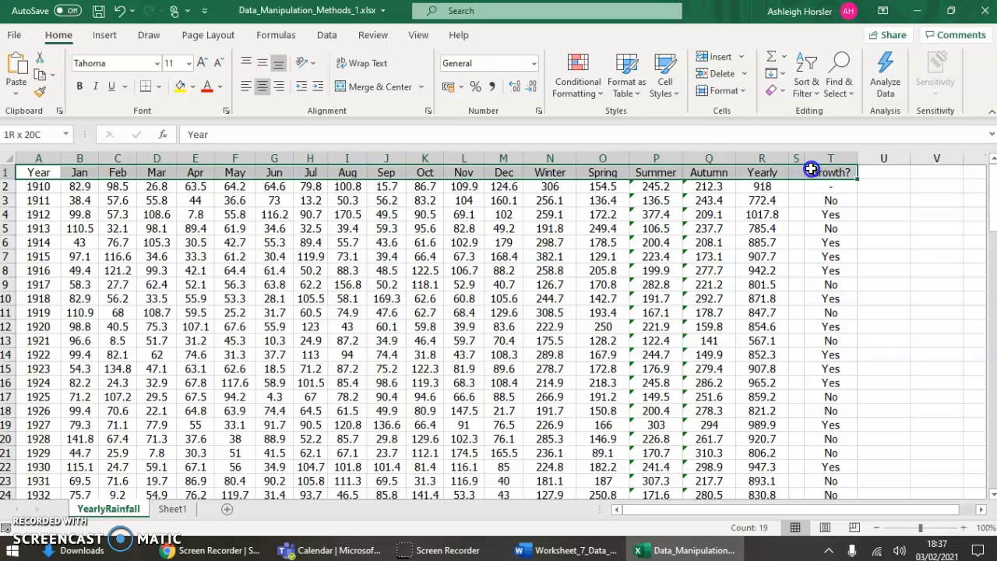
pyautogui.click(194, 89)
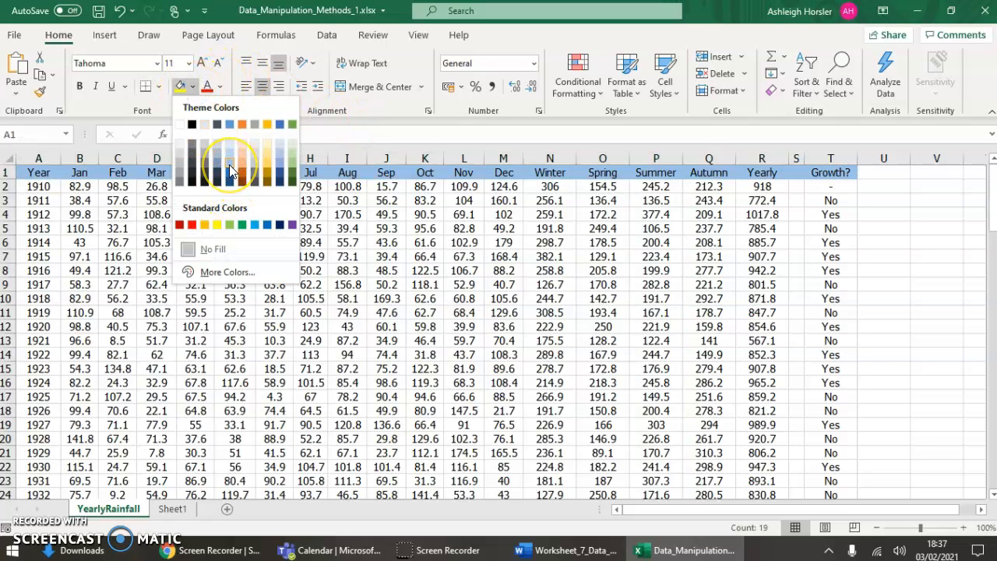
pyautogui.click(231, 170)
# - Apply all borders to the rainfall table A1:R109 and to the Growth? column T1:T110
pyautogui.moveTo(39, 172); pyautogui.dragTo(751, 461)
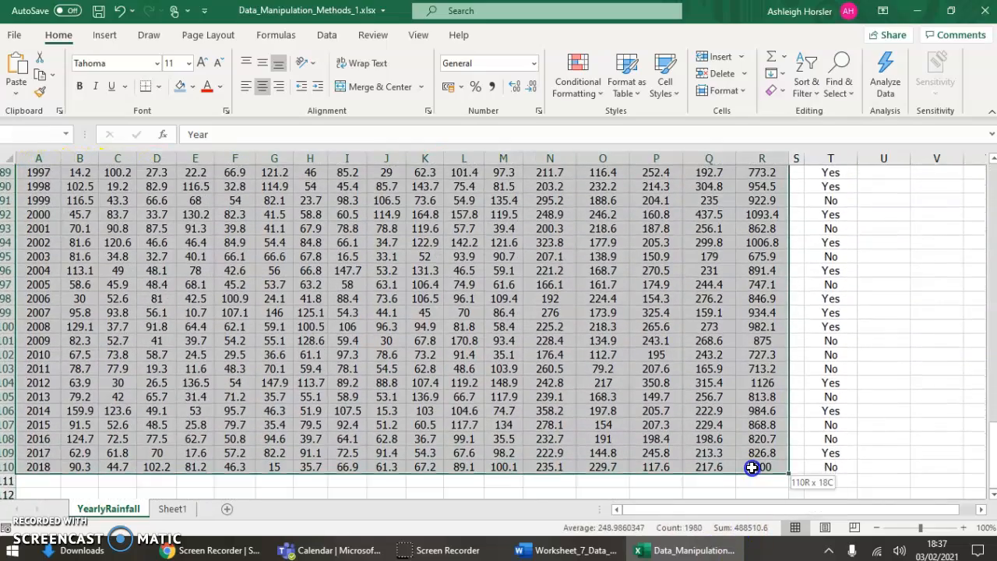
pyautogui.click(159, 87)
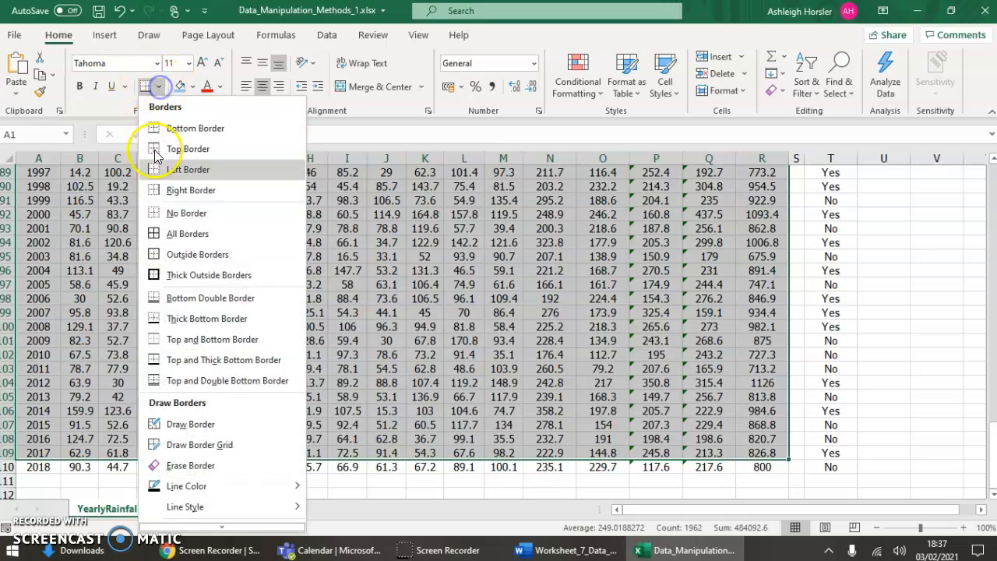
pyautogui.click(160, 233)
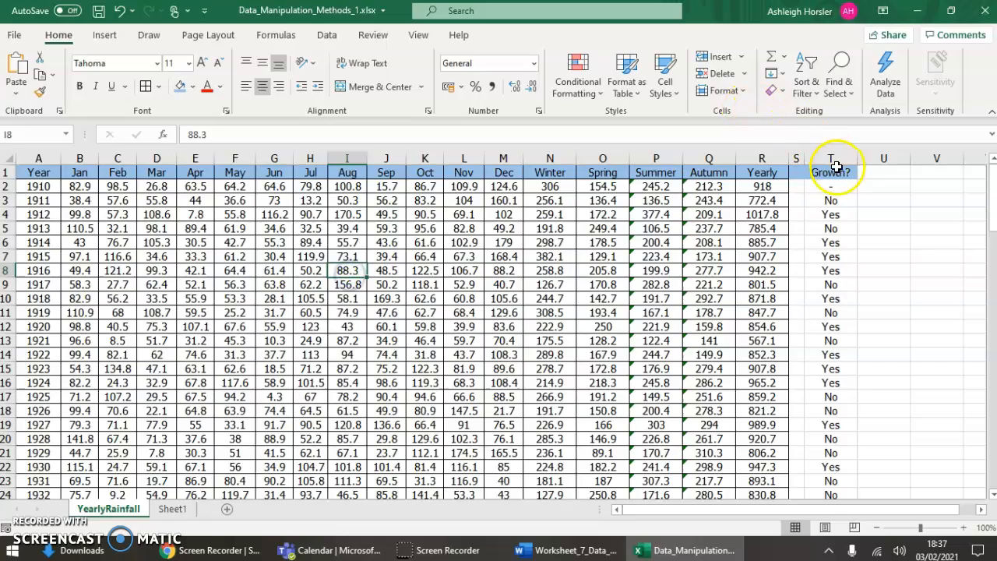
pyautogui.moveTo(831, 172); pyautogui.dragTo(829, 475)
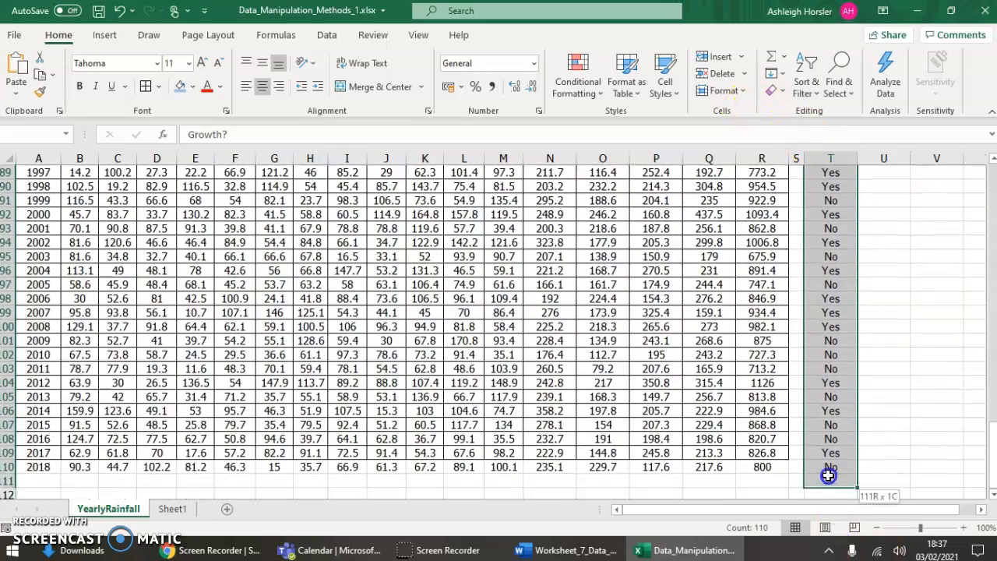
pyautogui.click(145, 86)
# - Apply all borders to the 2018 row, A110:R110, and save the workbook
pyautogui.scroll(-20, 235, 312)
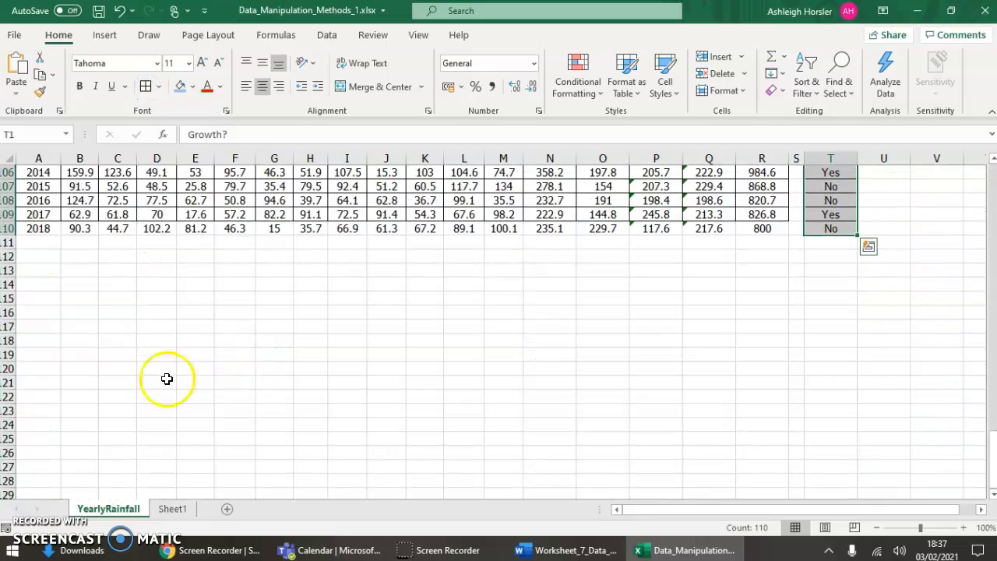
pyautogui.moveTo(38, 227); pyautogui.dragTo(760, 219)
pyautogui.click(146, 86)
pyautogui.scroll(7, 527, 282)
pyautogui.scroll(20, 528, 282)
pyautogui.click(520, 295)
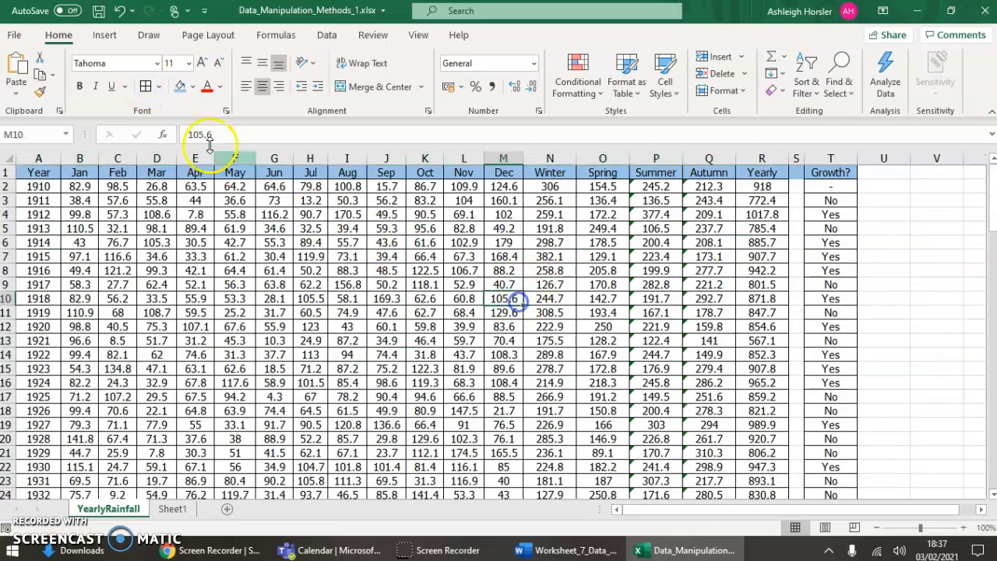
pyautogui.click(98, 13)
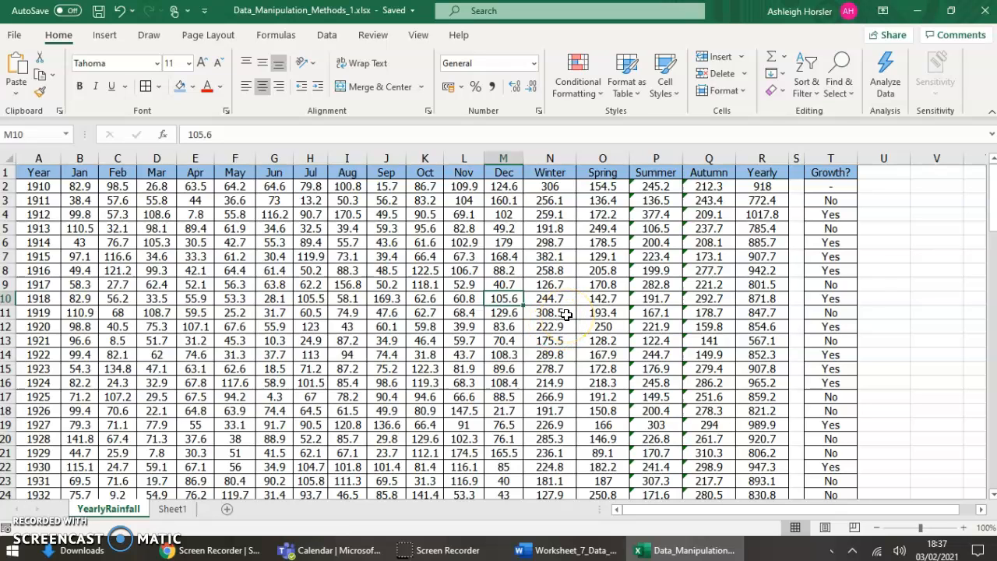
# - Remove the blue fill from the spacer heading cell S1 by filling the blank cell S2 up into it
pyautogui.click(796, 186)
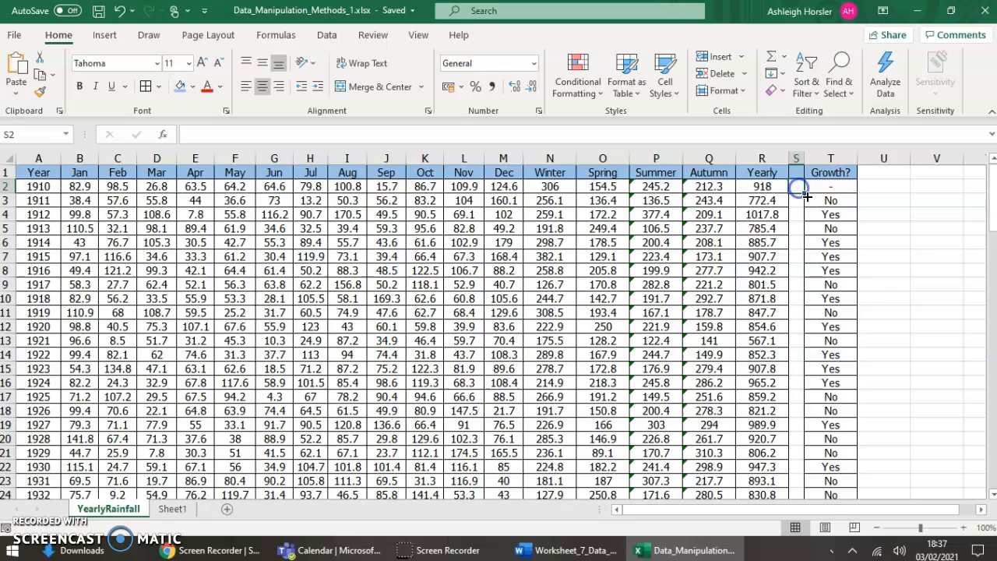
pyautogui.moveTo(803, 167); pyautogui.dragTo(803, 166)
pyautogui.click(723, 226)
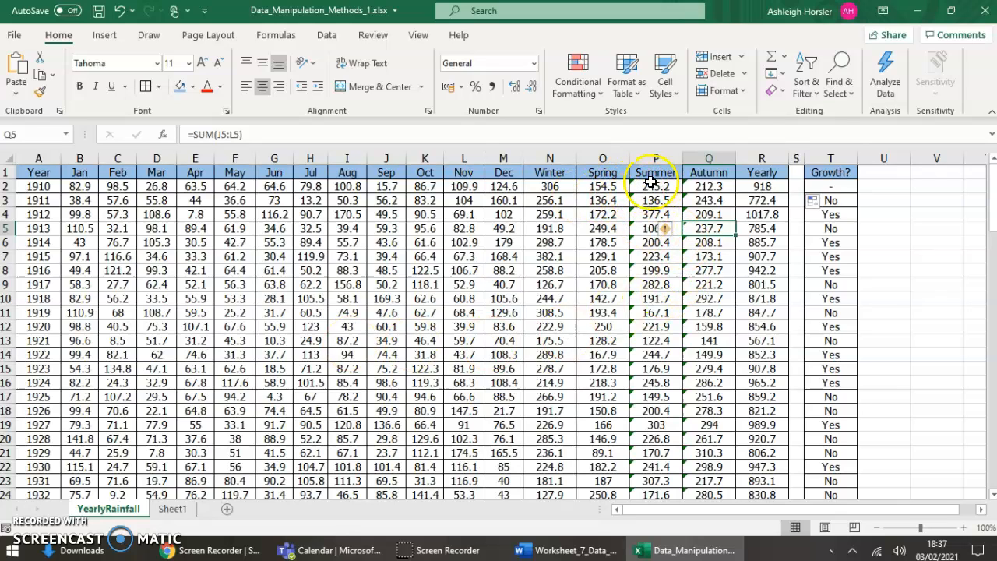
# - Select the 1910 seasonal totals starting from the Winter cell N2
pyautogui.moveTo(554, 185); pyautogui.dragTo(596, 185)
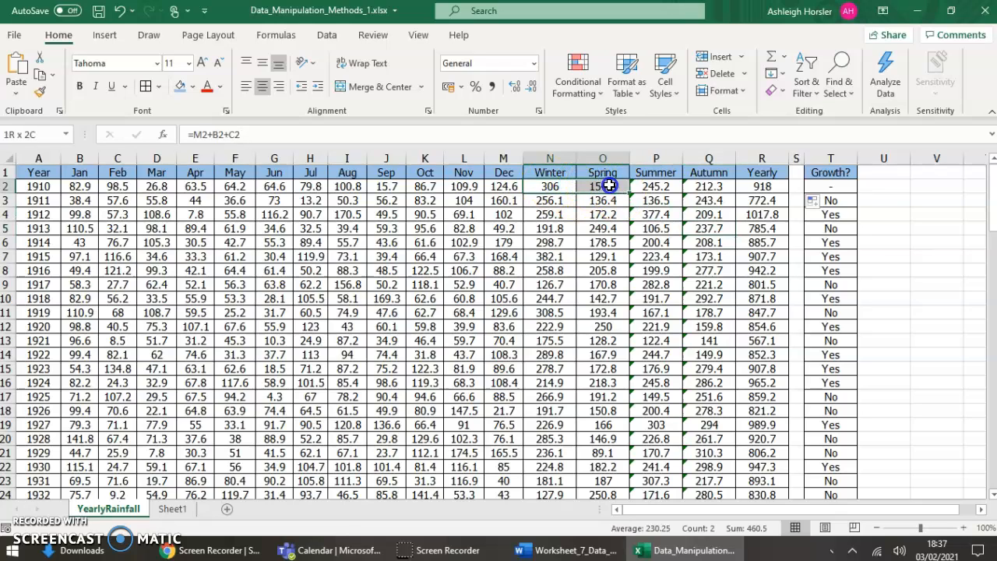